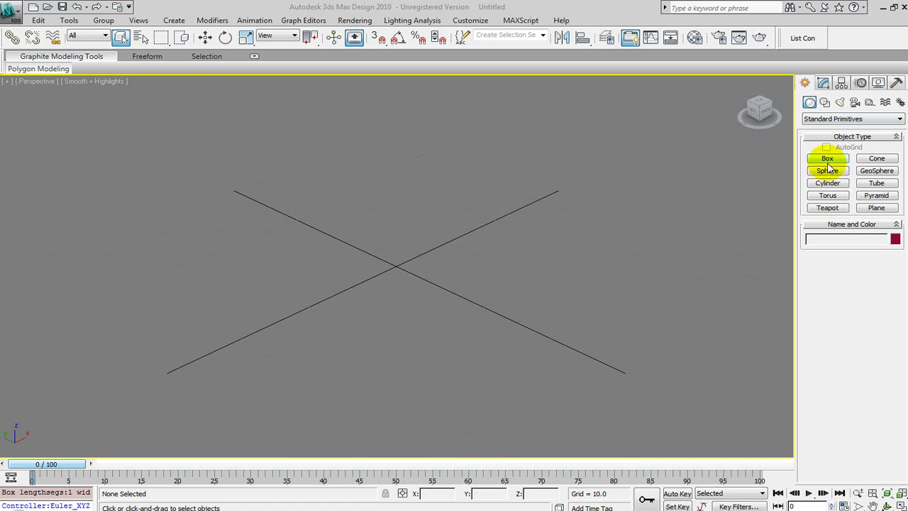
- Create a box about 19 long, 20 wide and 14.5 high near the grid's origin
left_click(825, 159)
left_click_drag(356, 264, 461, 262)
left_click_drag(450, 229, 448, 211)
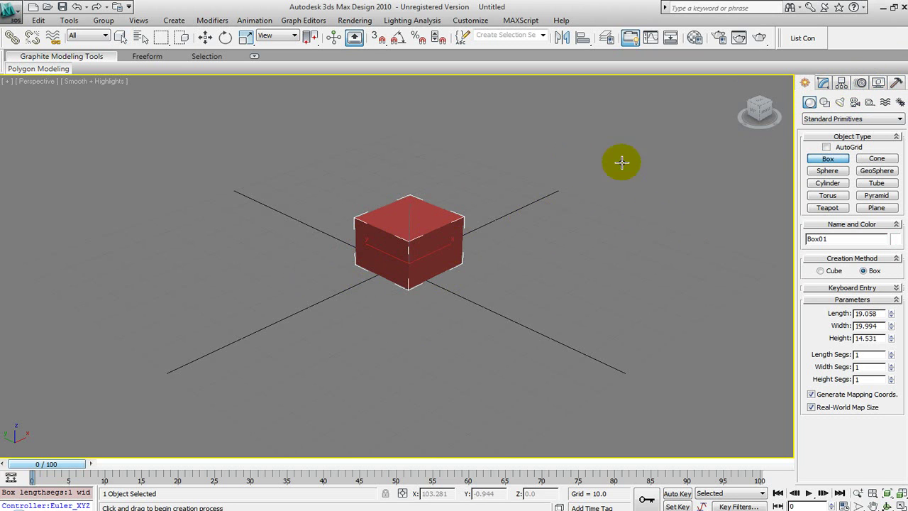
- Assign a Float Motion Capture controller to the box's X Position track
left_click(861, 84)
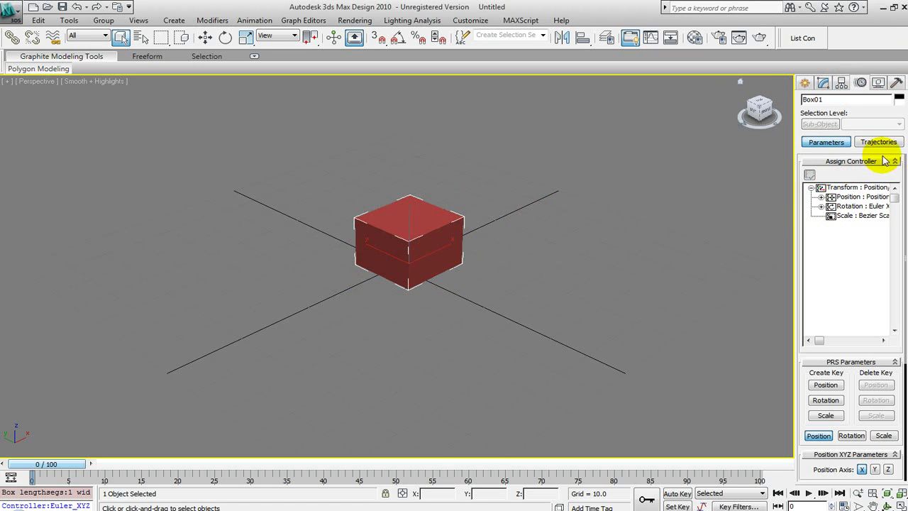
left_click(841, 197)
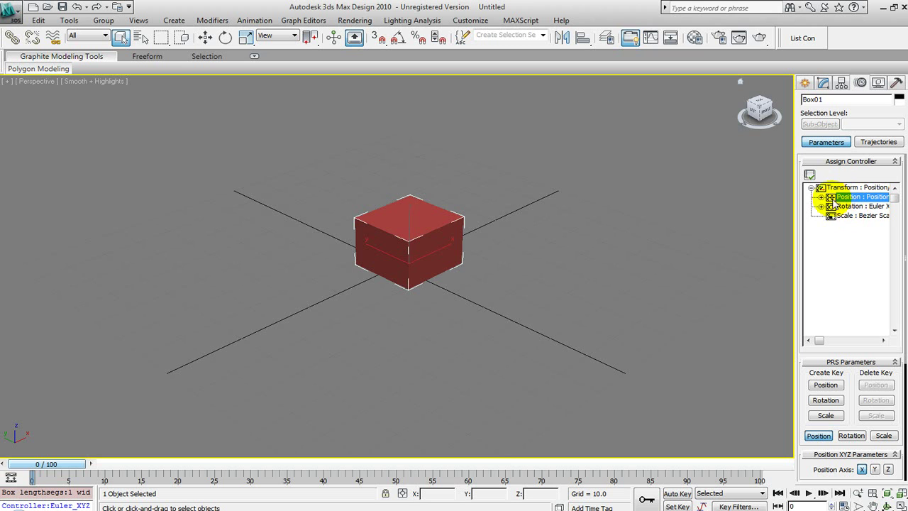
left_click(821, 197)
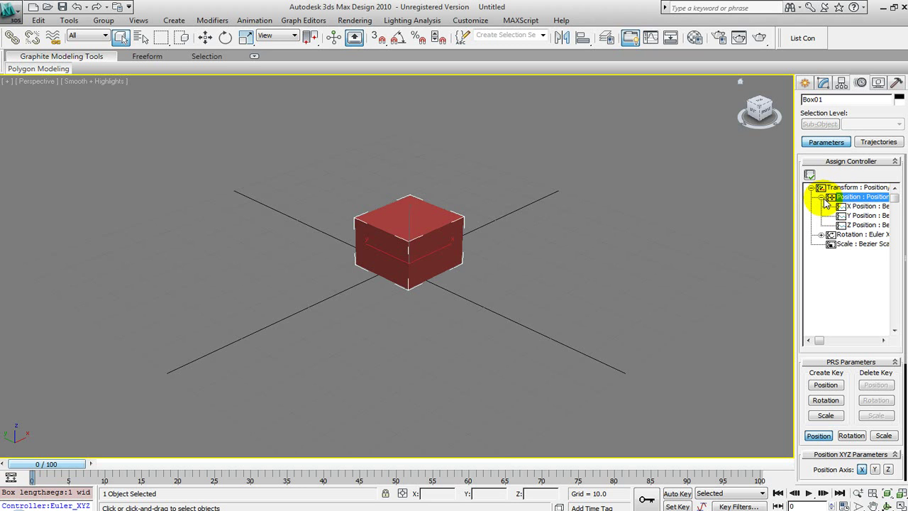
left_click(861, 207)
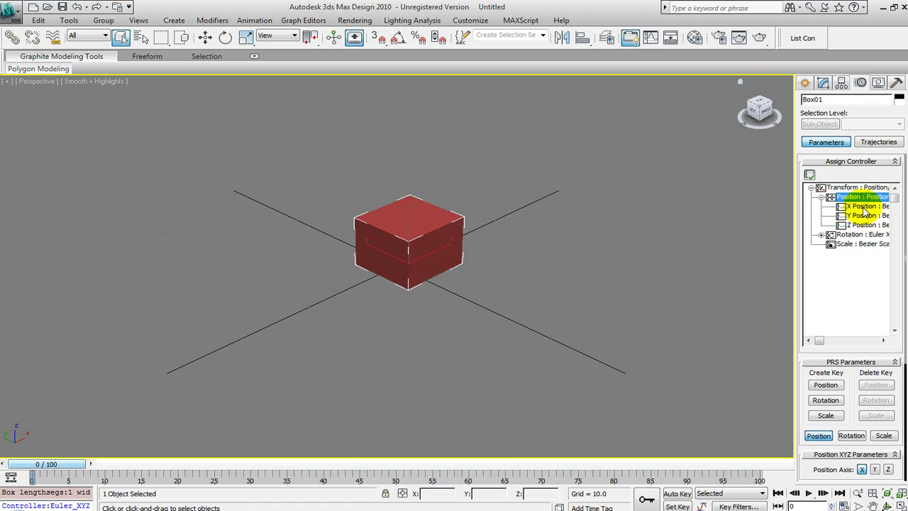
left_click(863, 207)
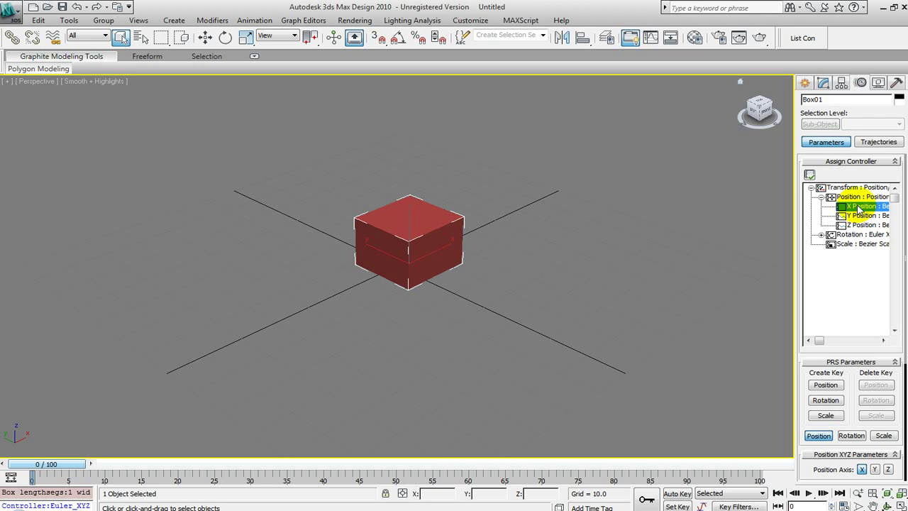
left_click(810, 175)
left_click_drag(382, 148, 501, 114)
left_click(561, 187)
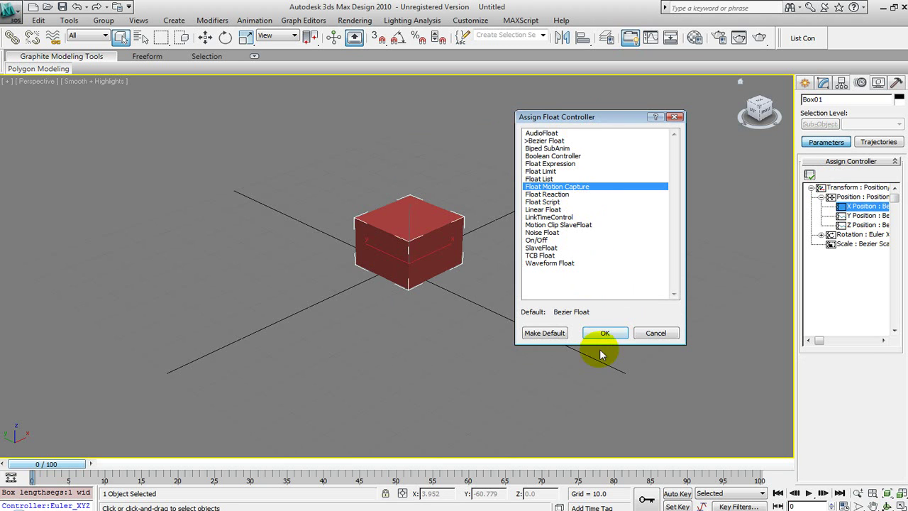
left_click(604, 333)
- Bind the X Position motion capture to the Joystick Input Device on the X axis with track name Xpos
left_click_drag(457, 159, 624, 125)
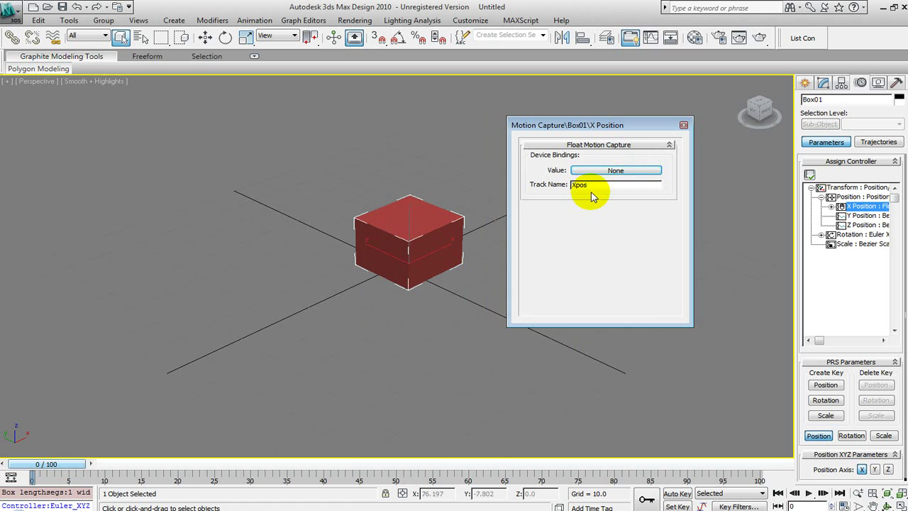
left_click(615, 170)
left_click(564, 171)
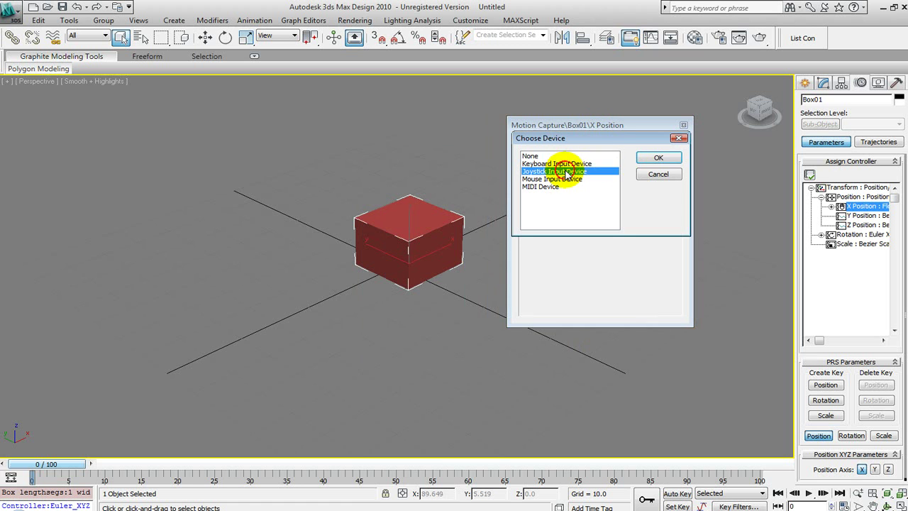
left_click(646, 160)
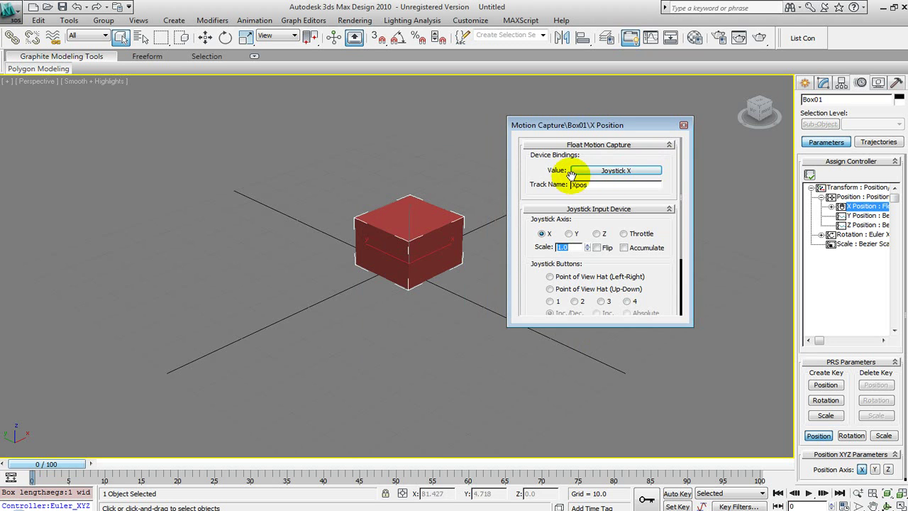
left_click_drag(537, 176, 537, 174)
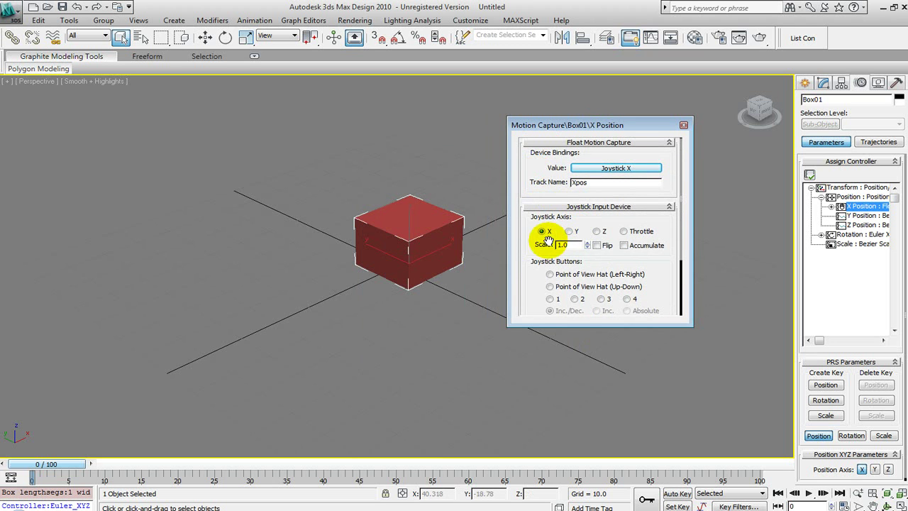
left_click(682, 125)
- Assign a Float Motion Capture controller to the box's Y Position track
left_click(856, 216)
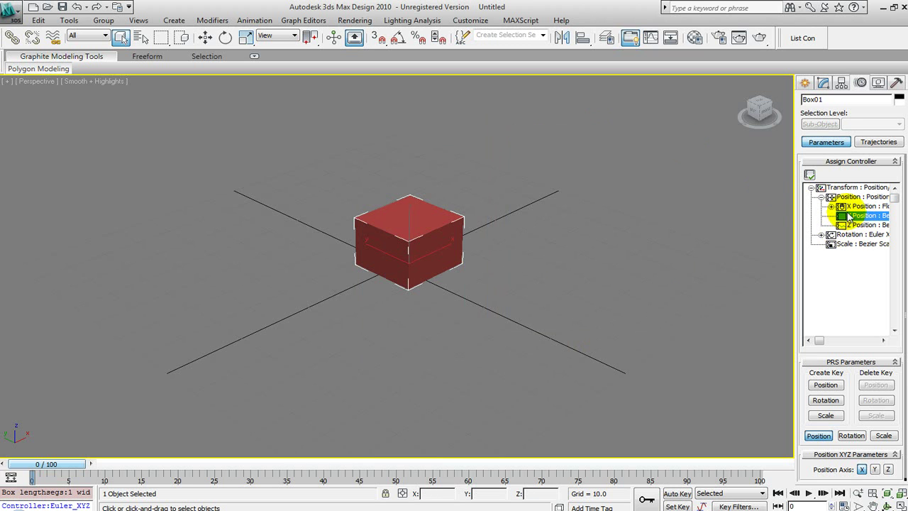
left_click(809, 174)
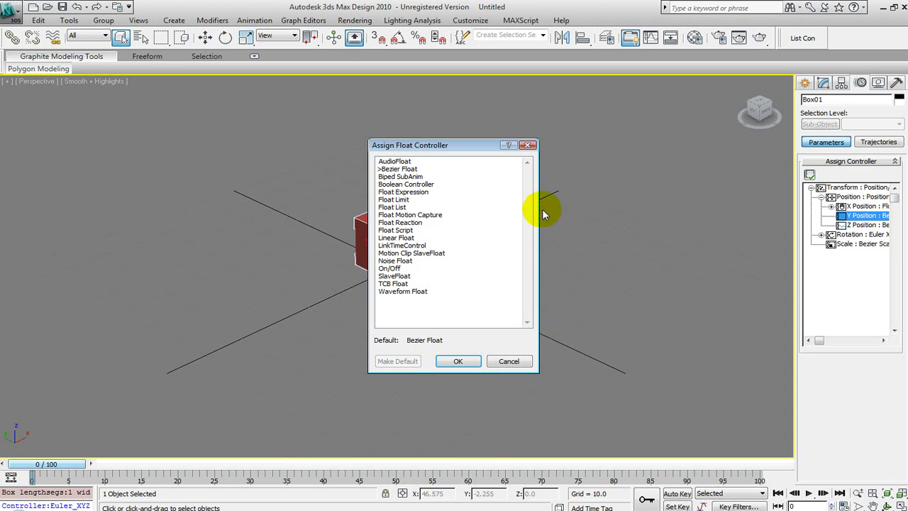
left_click(410, 214)
left_click(457, 362)
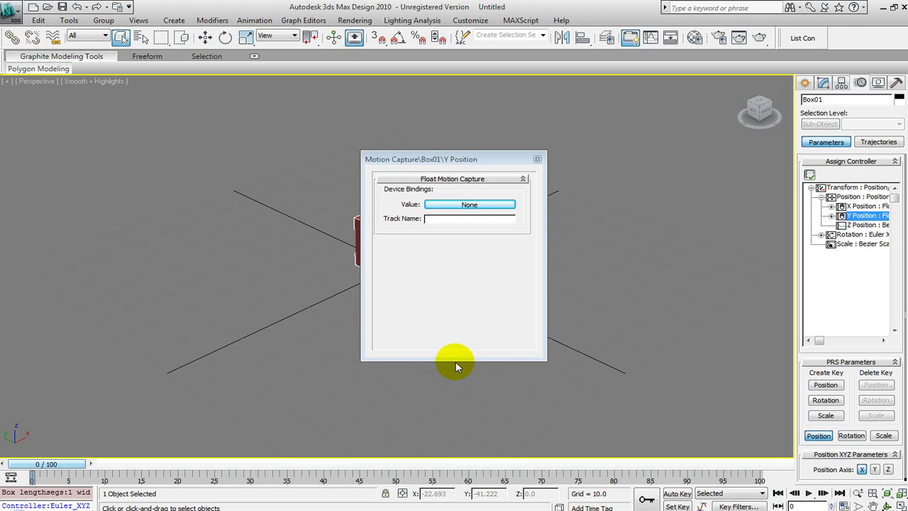
- Bind the Y Position motion capture to the Joystick Input Device, name the track Ypos and choose joystick axis Y
left_click(496, 204)
left_click(418, 205)
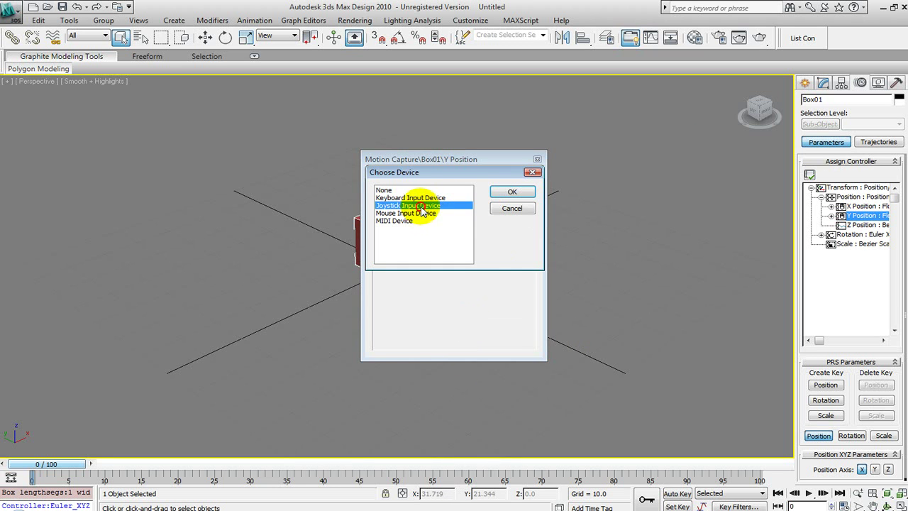
left_click(512, 191)
left_click(437, 221)
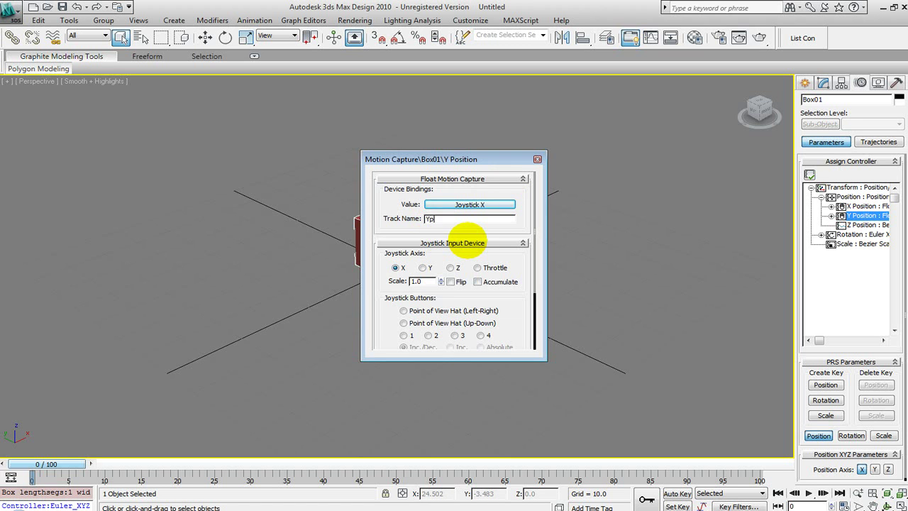
left_click(423, 267)
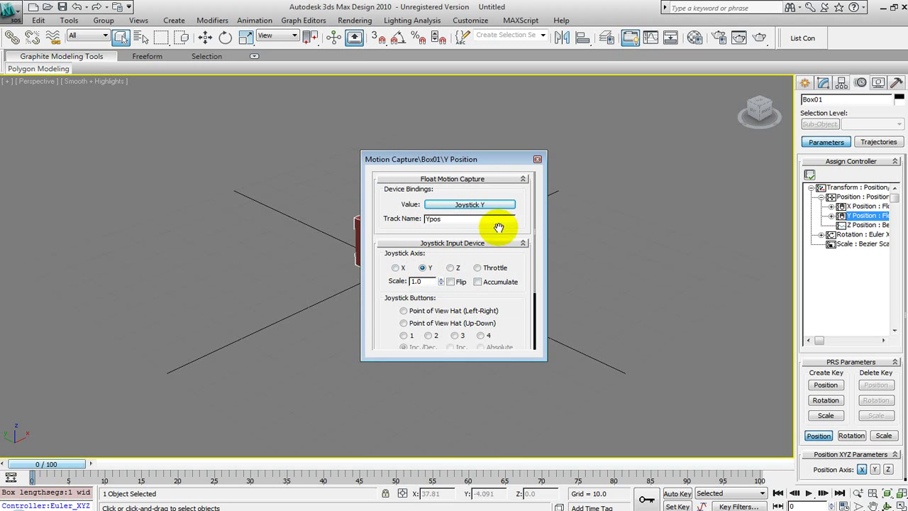
left_click(537, 160)
- Assign a Float Motion Capture controller to the box's Z Position track
left_click(863, 225)
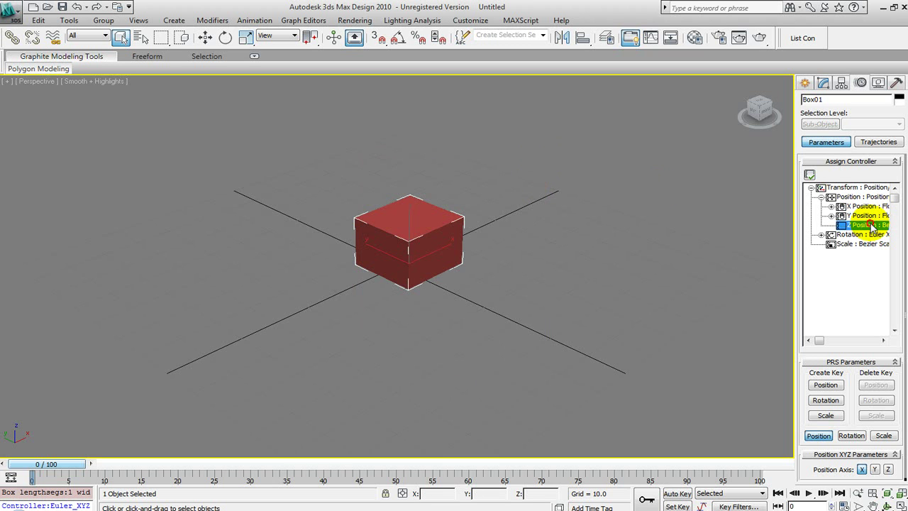
left_click(809, 175)
left_click(414, 215)
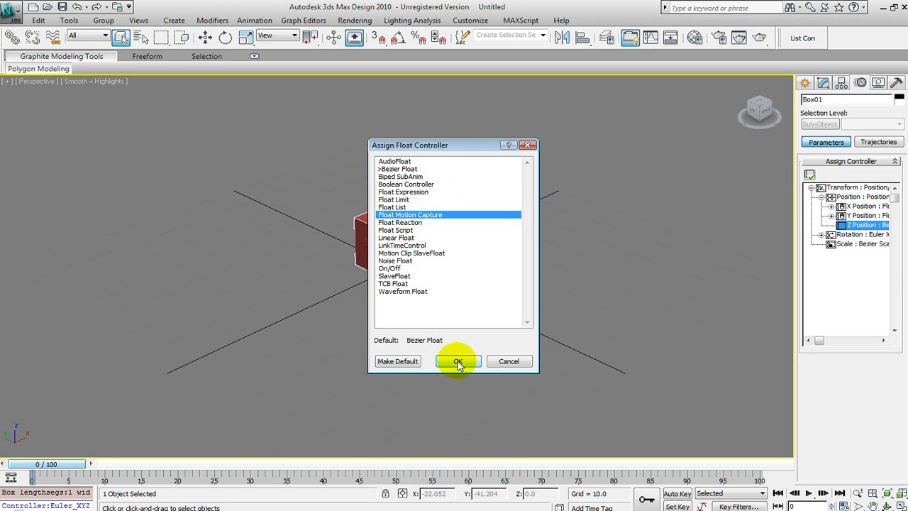
left_click(459, 362)
- Bind the Z Position motion capture to the Joystick Input Device, name the track zpos and choose joystick axis Z
left_click(464, 203)
left_click(412, 205)
left_click(512, 192)
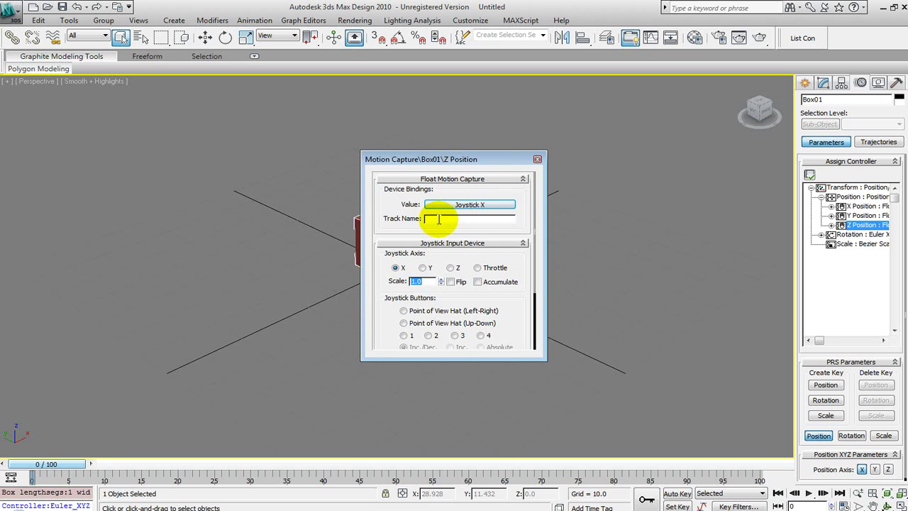
left_click(438, 220)
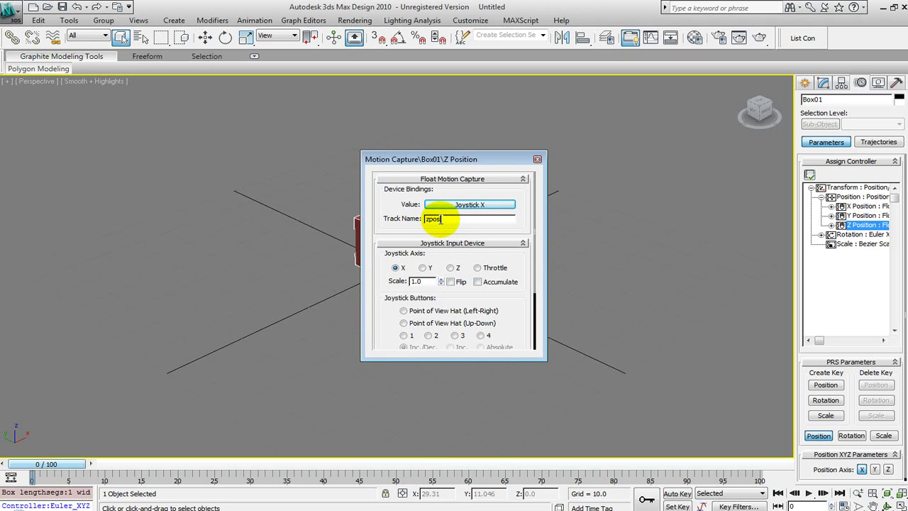
left_click(453, 269)
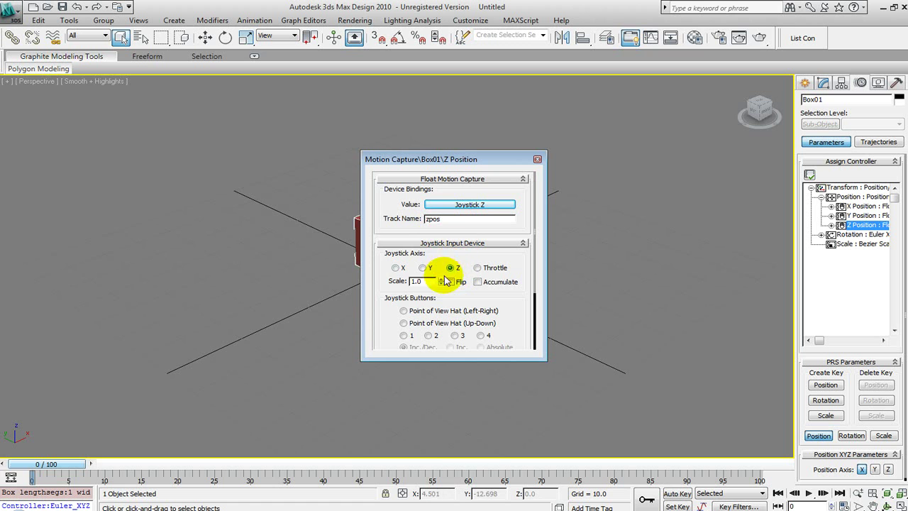
left_click(537, 159)
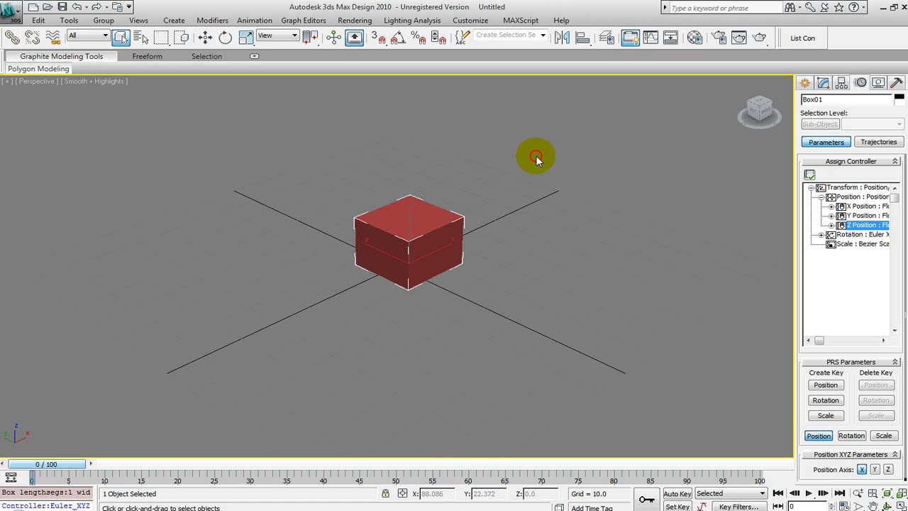
left_click(820, 235)
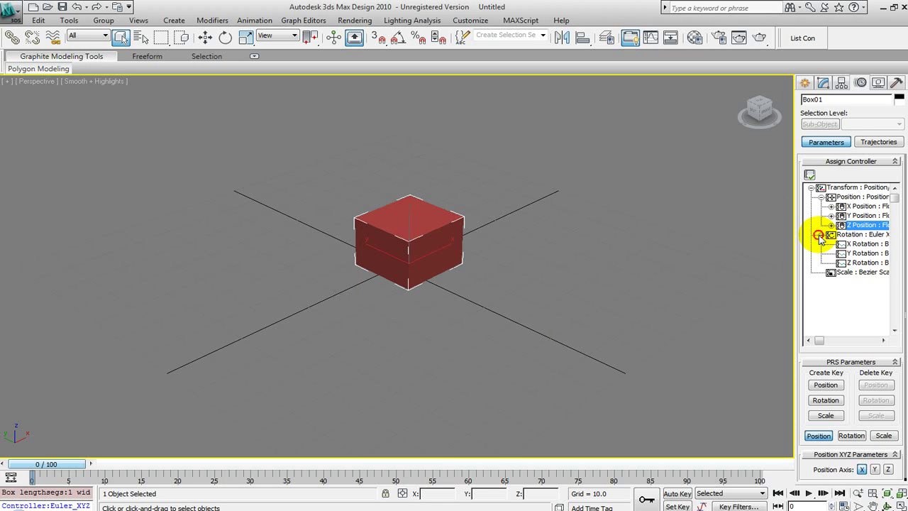
left_click(856, 245)
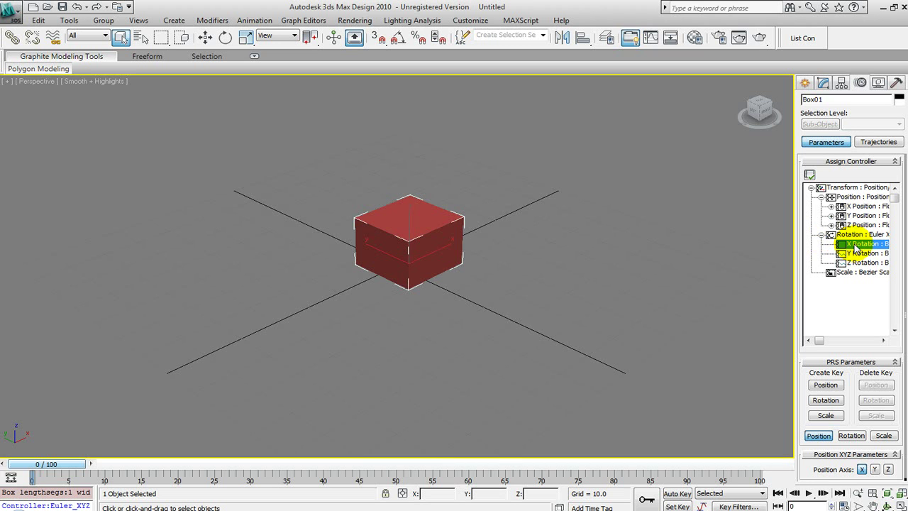
left_click(821, 235)
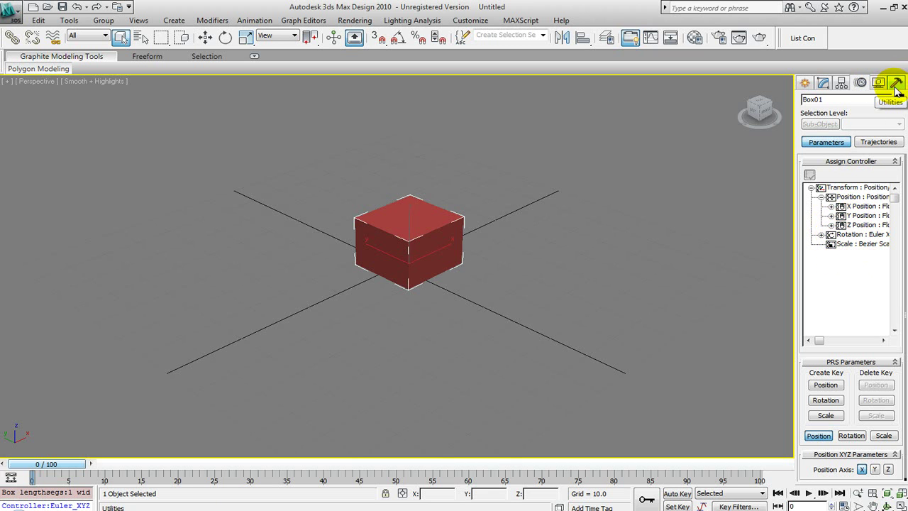
left_click(822, 234)
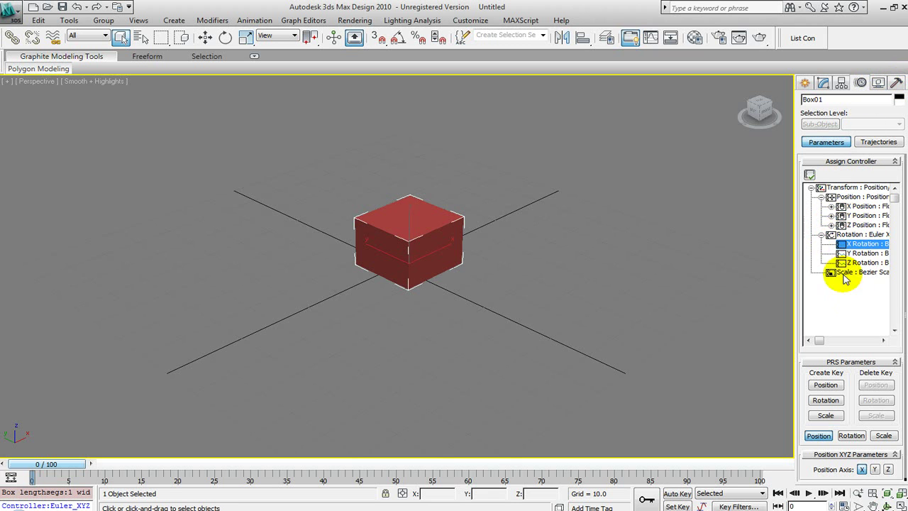
left_click(821, 234)
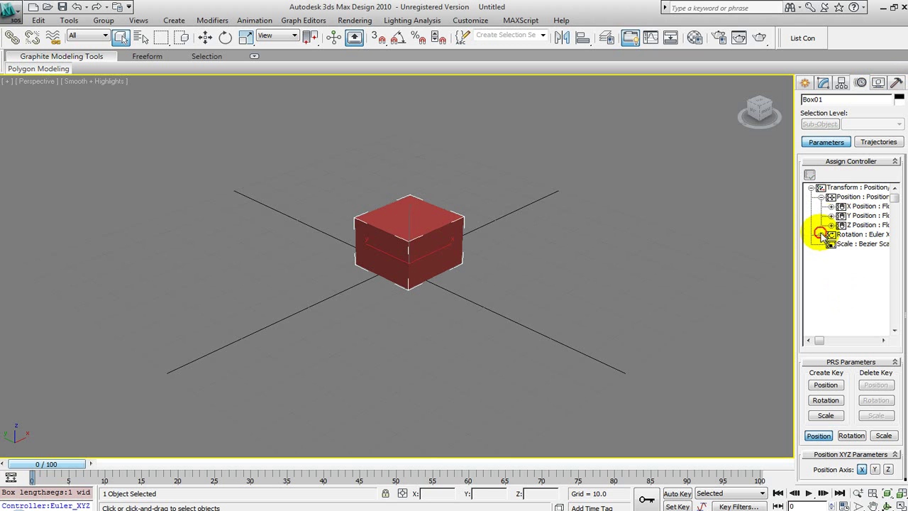
- Open the Motion Capture utility, enable the Xpos track and test the box's joystick movement
left_click(896, 85)
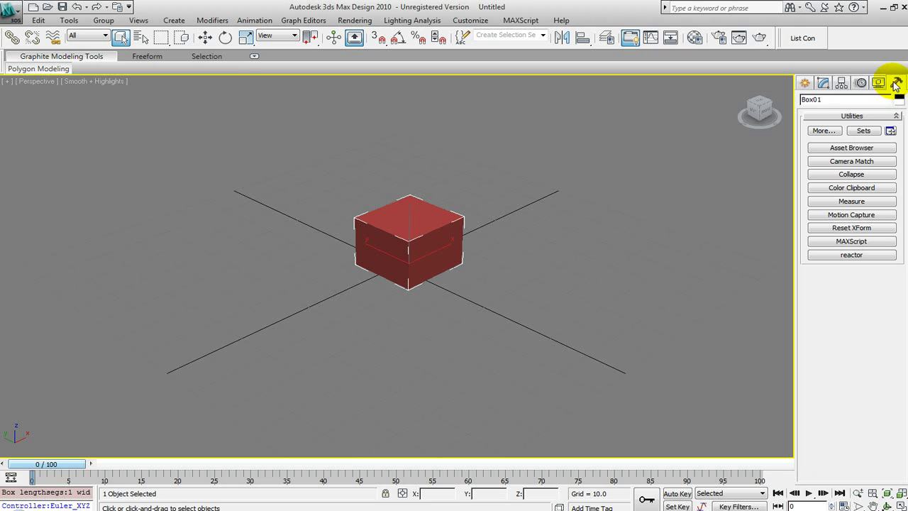
left_click(840, 219)
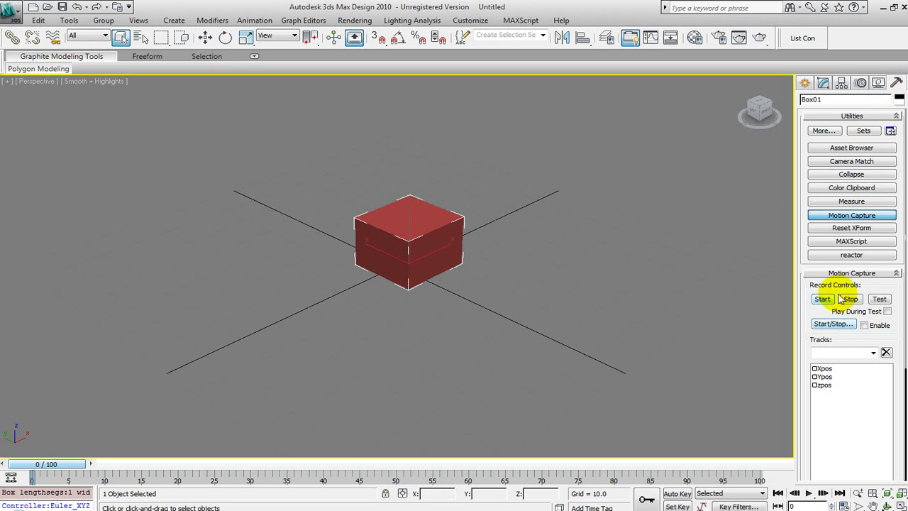
left_click_drag(800, 323, 804, 238)
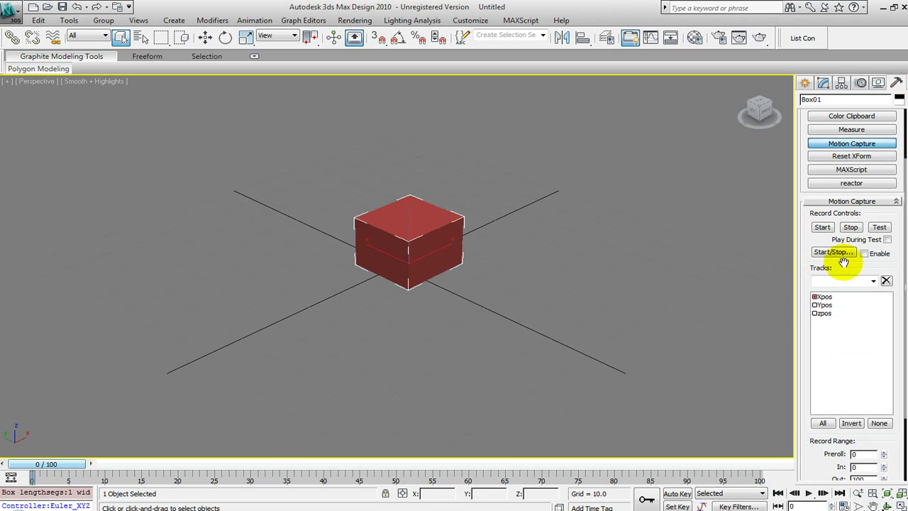
left_click(879, 228)
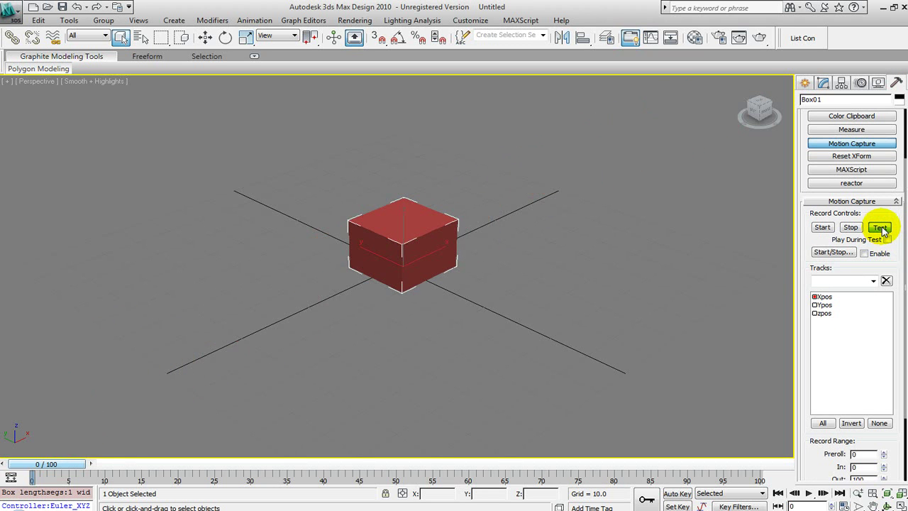
left_click(880, 228)
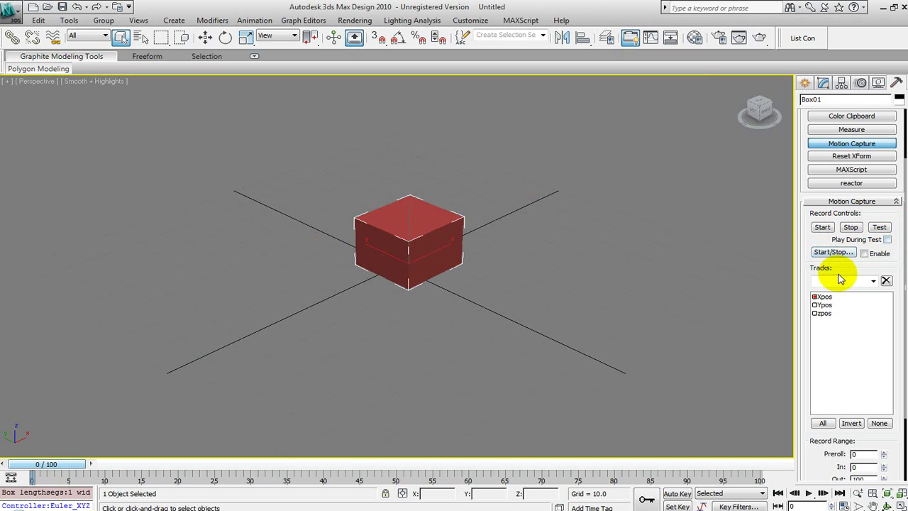
- Enable only the Ypos track for capture and test the box's joystick movement along Y
left_click(814, 296)
left_click(815, 305)
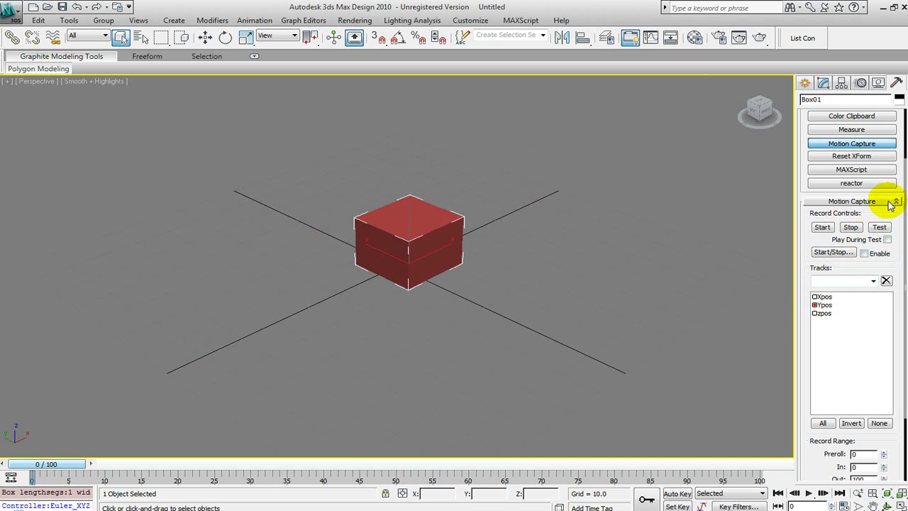
left_click(879, 227)
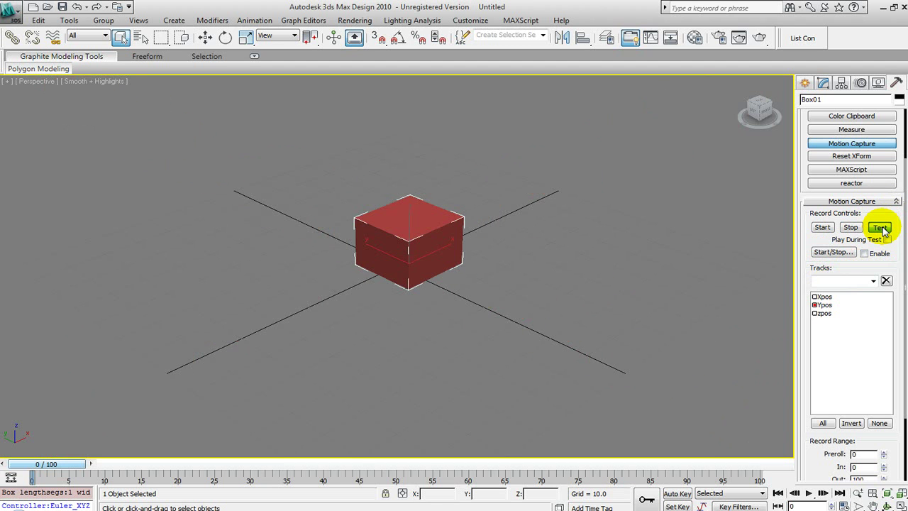
left_click(881, 227)
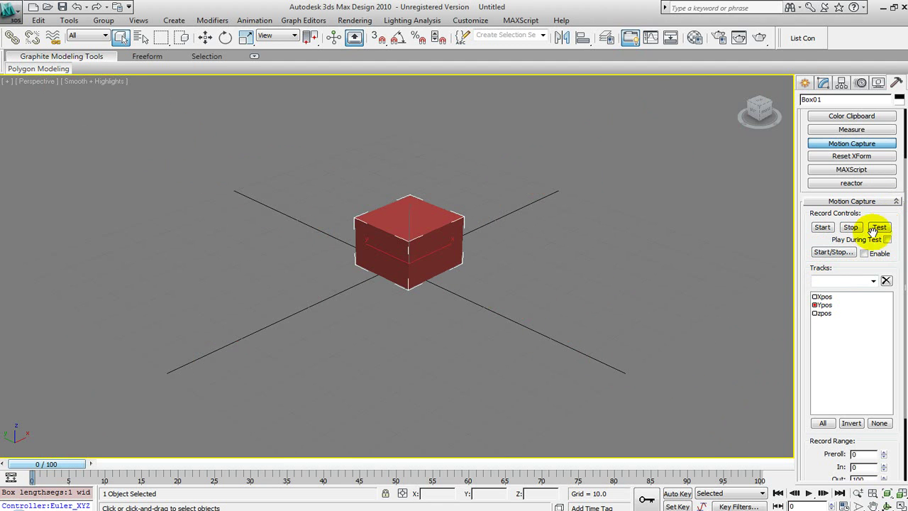
- Turn on Flip for the Ypos track's joystick axis and retest the box's movement
double_click(824, 305)
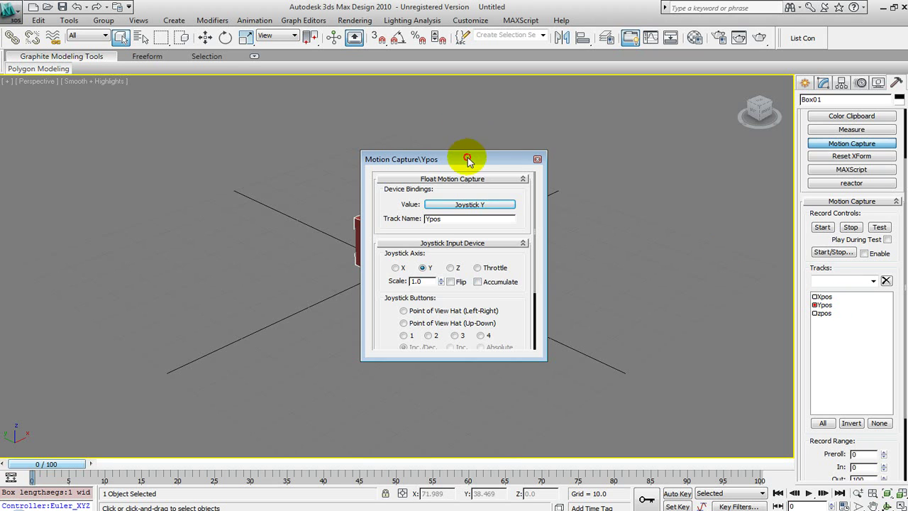
left_click_drag(466, 103, 614, 119)
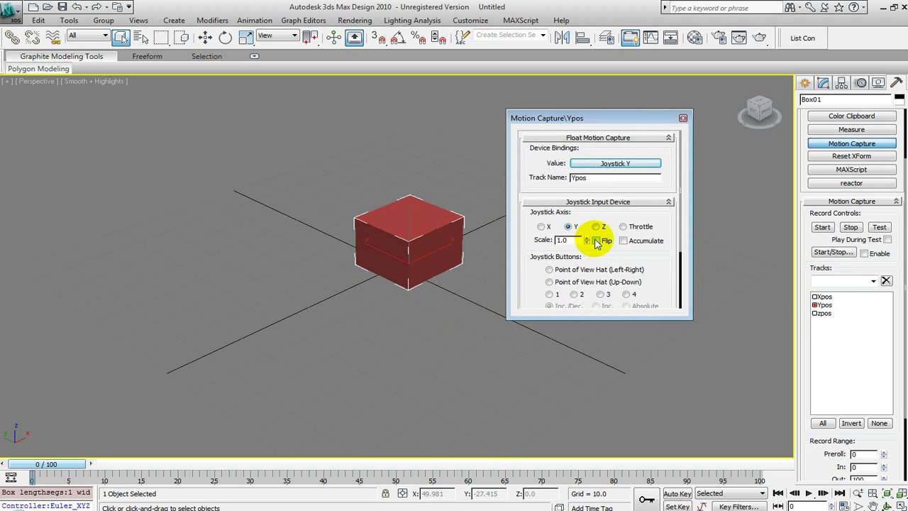
left_click(683, 118)
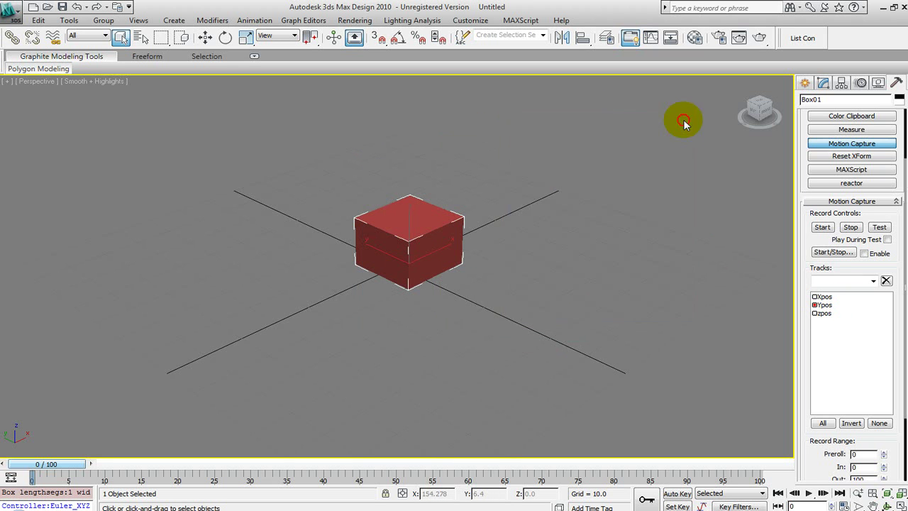
left_click(879, 227)
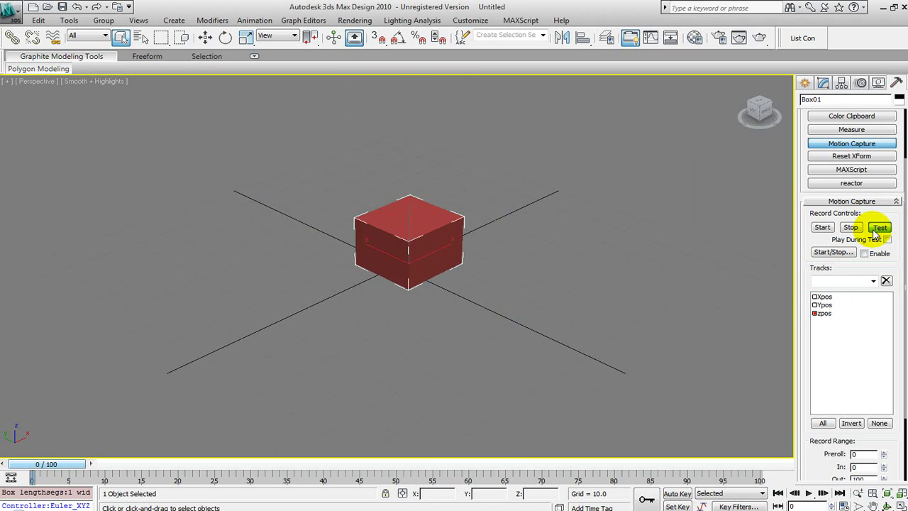
- Change the zpos track's joystick axis to Throttle and test the box's movement
double_click(823, 313)
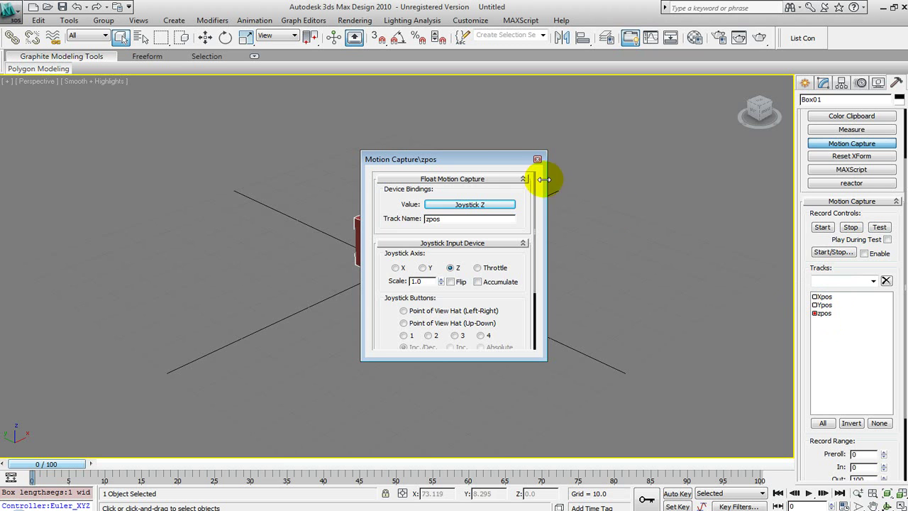
left_click_drag(507, 165, 695, 133)
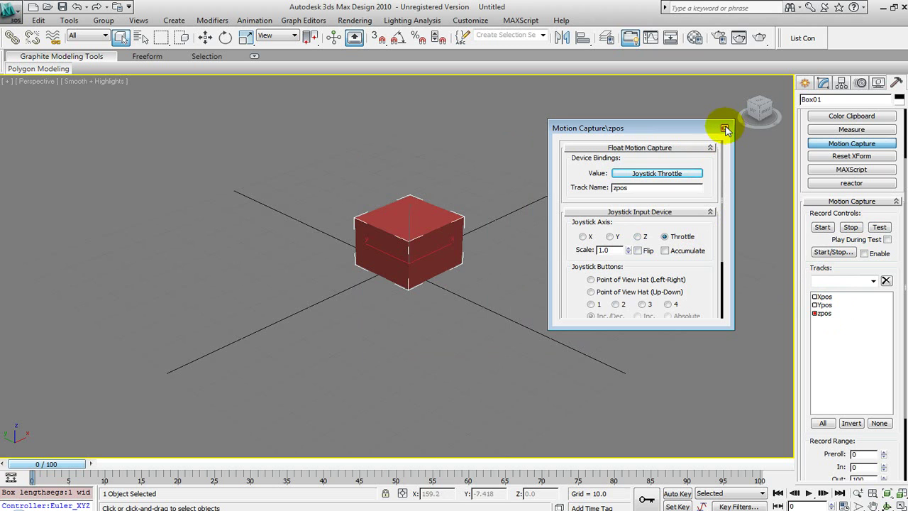
left_click(879, 228)
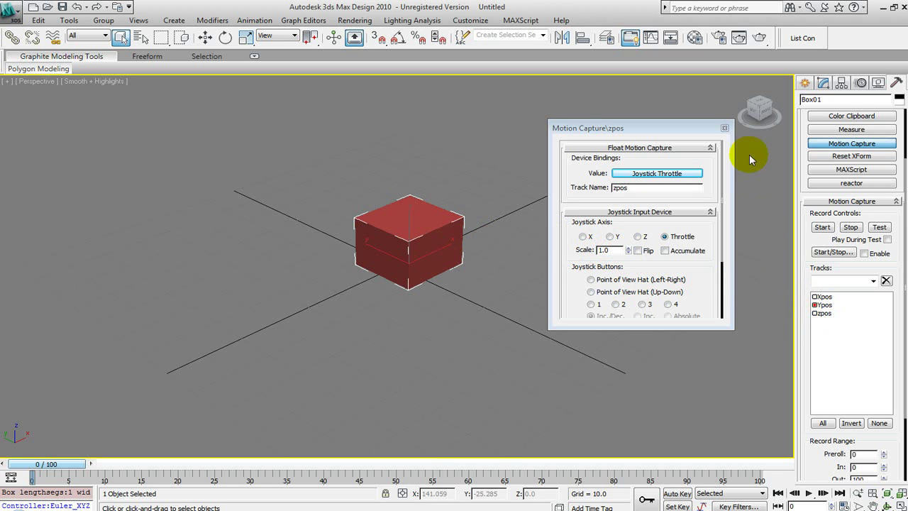
left_click(725, 128)
- Set the Ypos track's joystick scale to 11.97 and test the box's movement
double_click(824, 305)
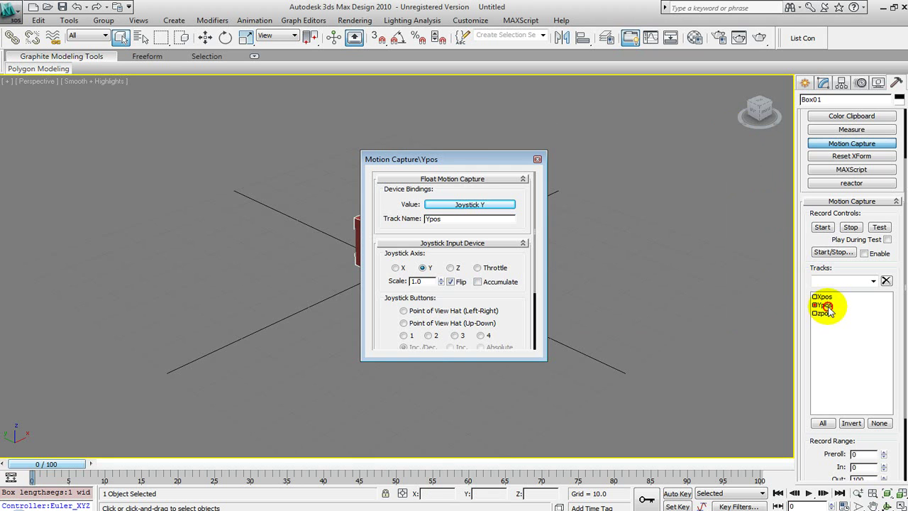
left_click_drag(517, 157, 694, 137)
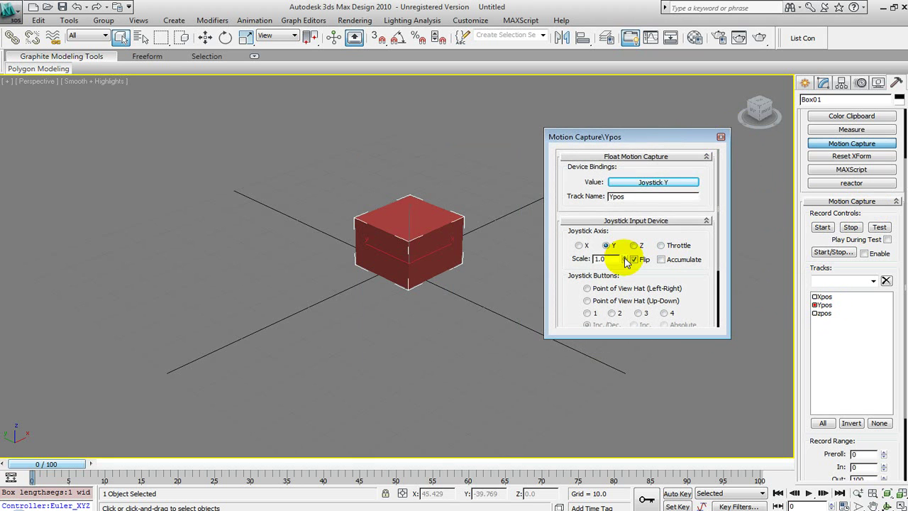
left_click_drag(625, 258, 629, 495)
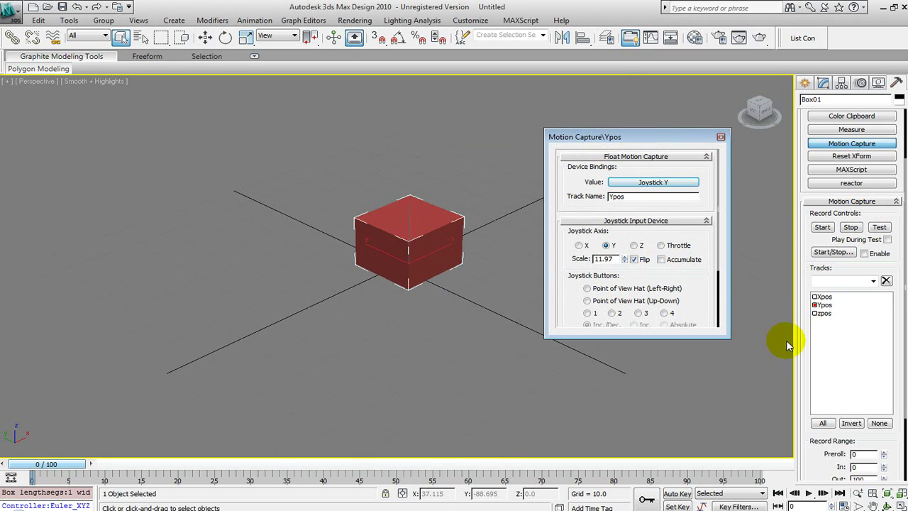
left_click(879, 227)
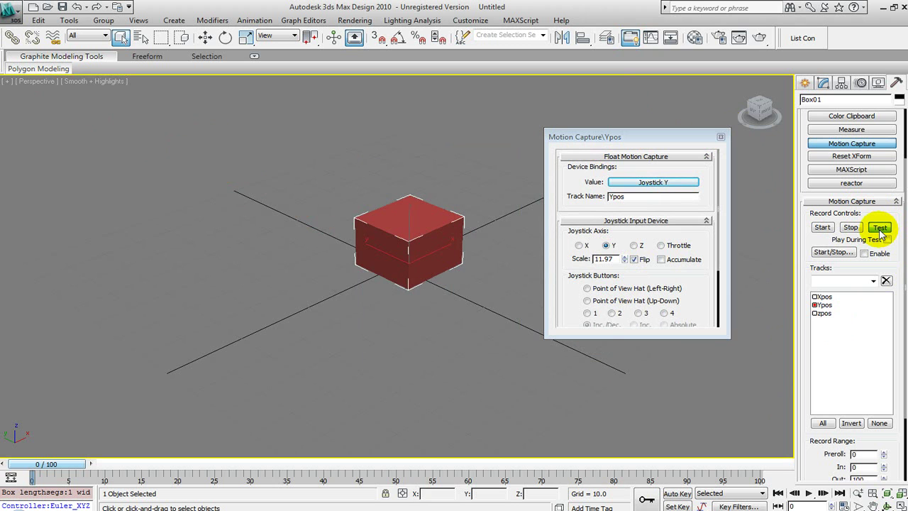
left_click(879, 228)
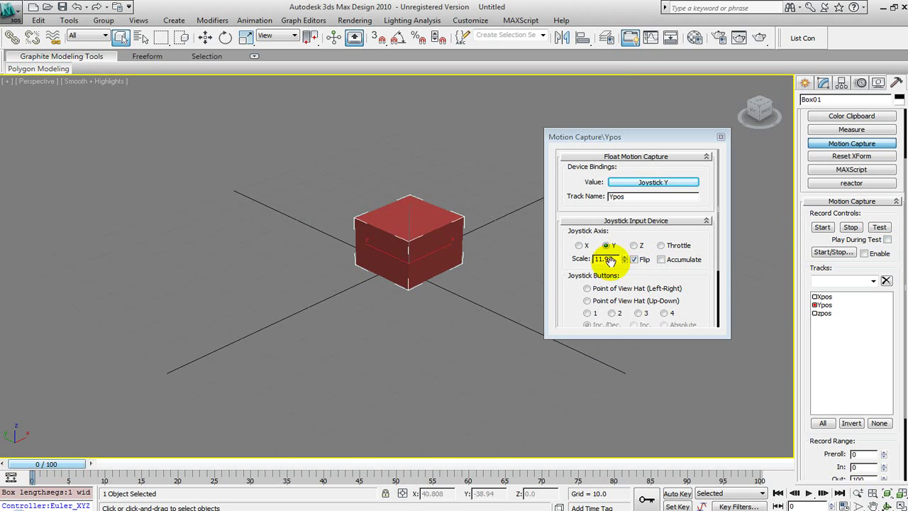
- Return the Ypos track's scale to 1.0 and test it with Accumulate turned on
left_click_drag(611, 259, 537, 263)
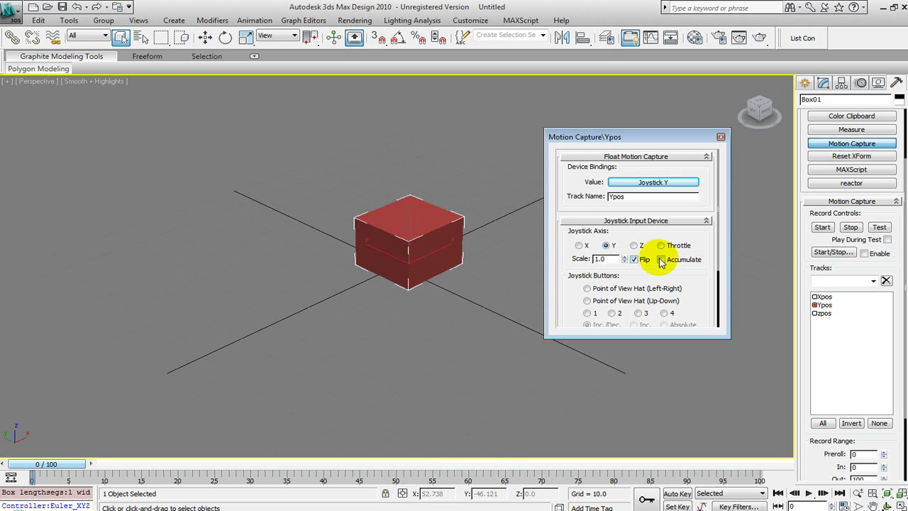
left_click(879, 226)
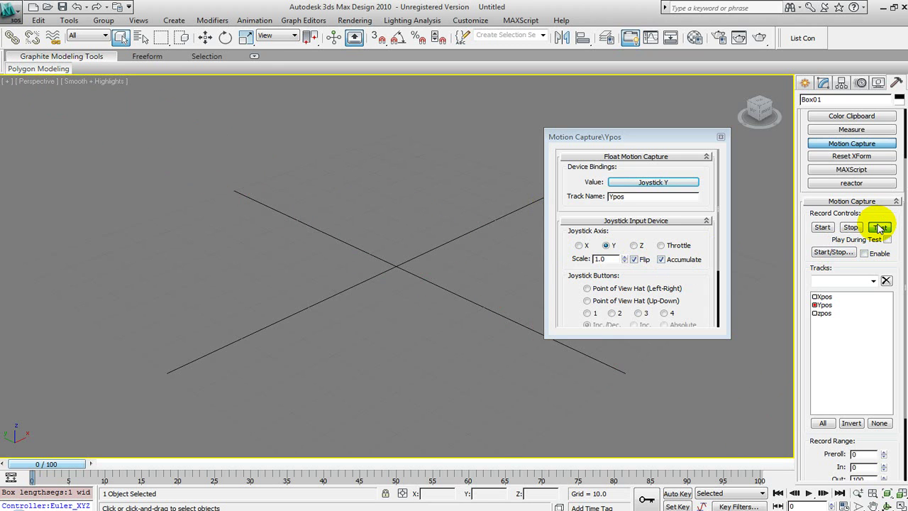
left_click(879, 227)
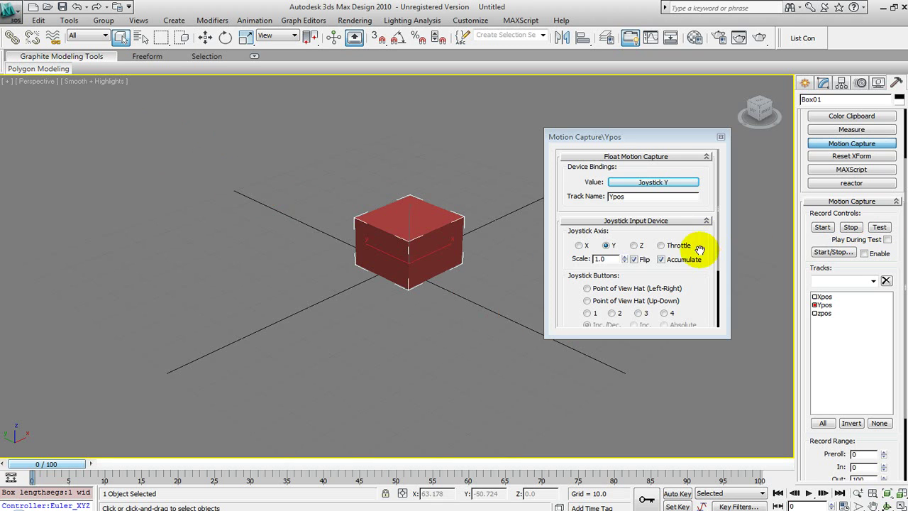
- Turn off Accumulate for the Ypos track and test the box's movement for comparison
left_click(670, 262)
left_click(880, 227)
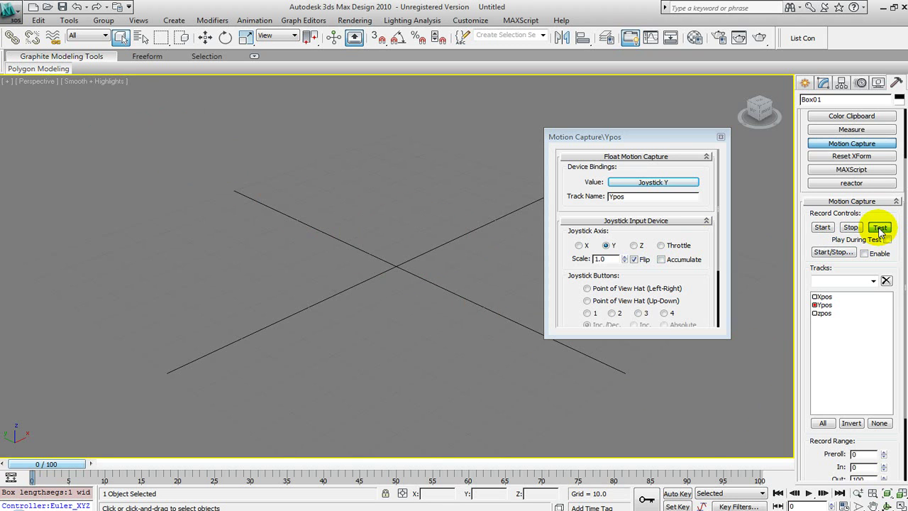
left_click(861, 229)
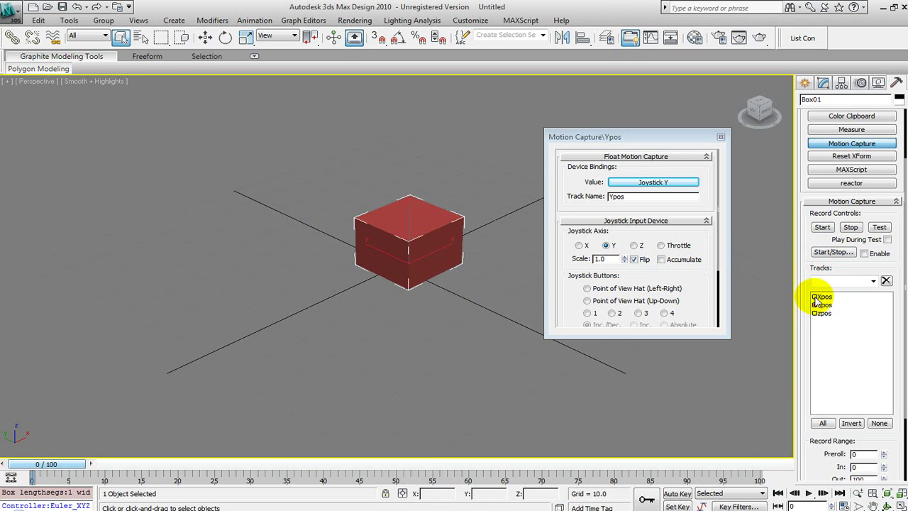
- Turn on Accumulate for both the Ypos and Xpos tracks
left_click(662, 259)
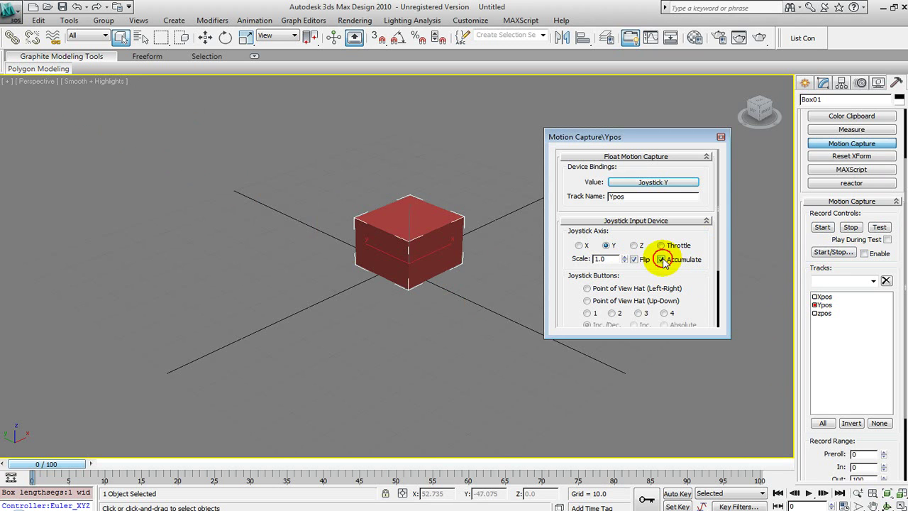
left_click(721, 137)
double_click(818, 296)
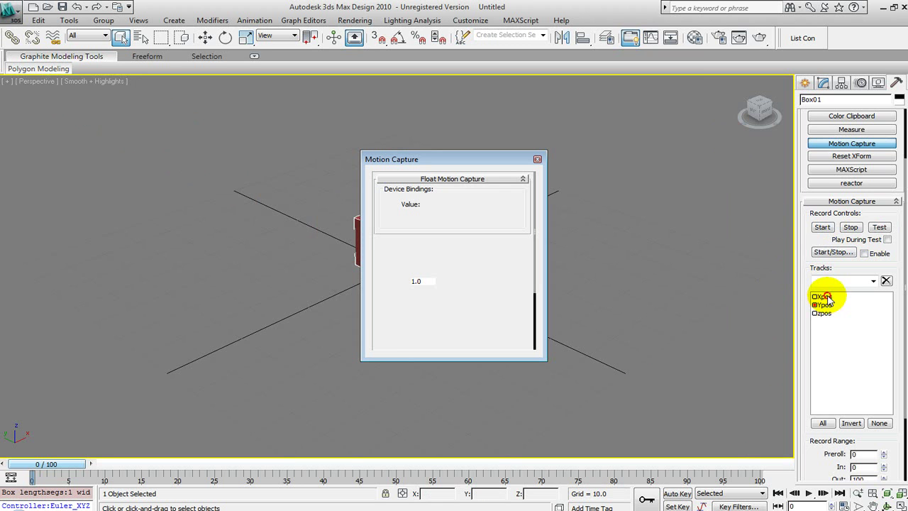
left_click(477, 281)
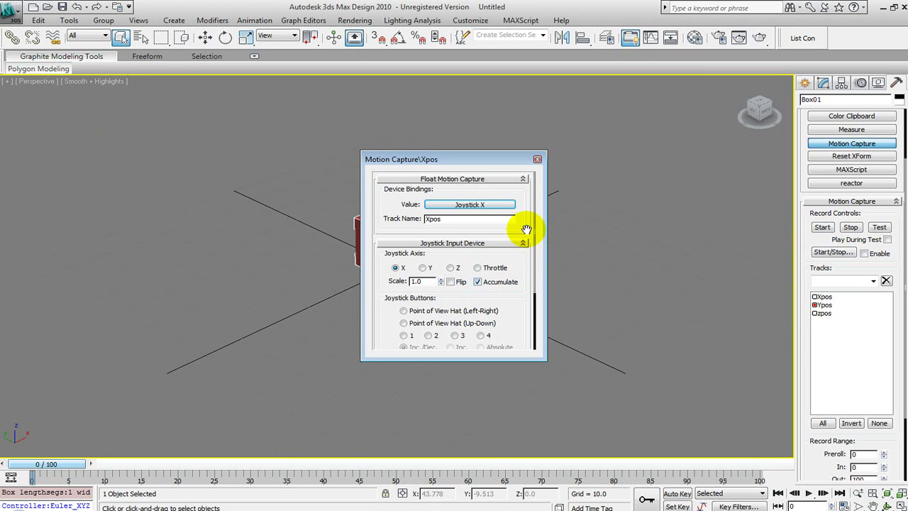
left_click(538, 159)
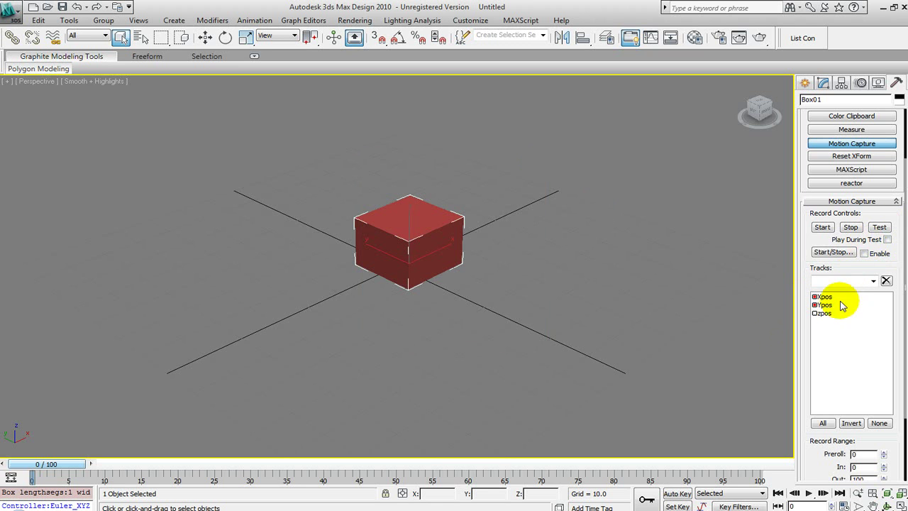
- Test the box with the Xpos, Ypos and zpos tracks all enabled, and turn on Accumulate for zpos
left_click(815, 313)
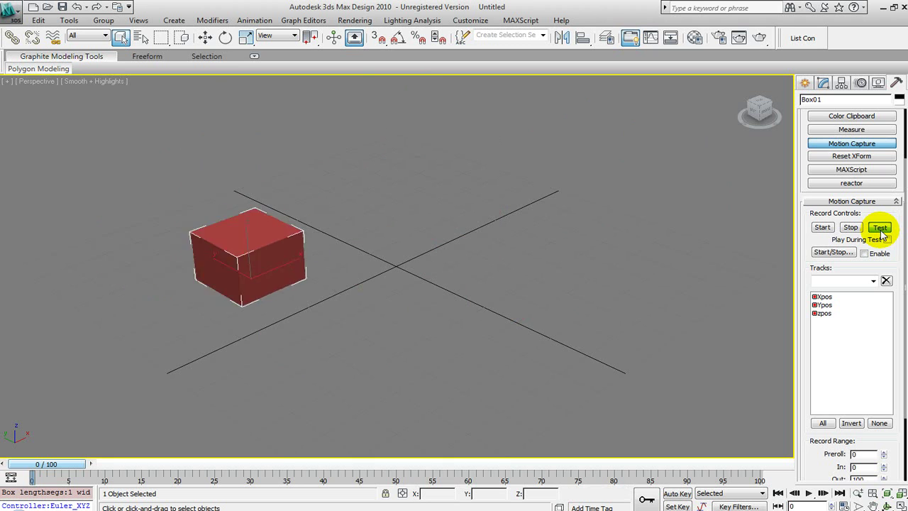
left_click(878, 234)
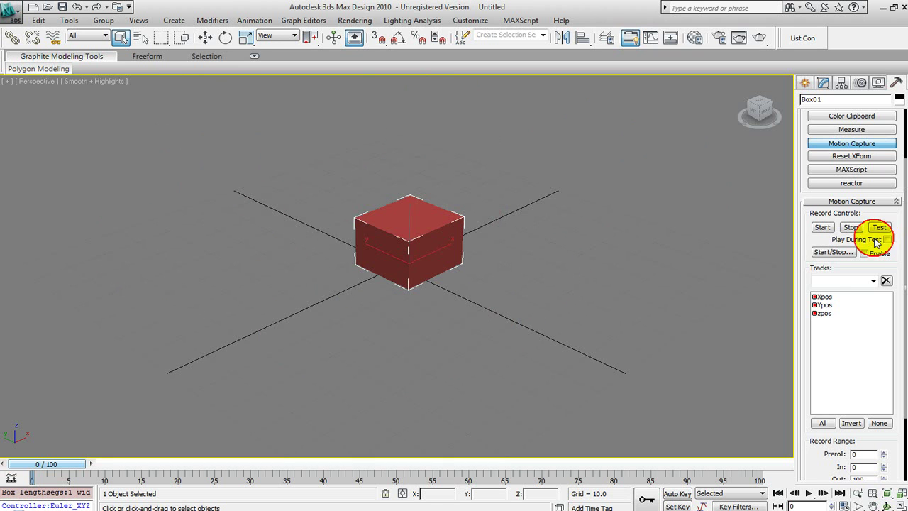
double_click(824, 315)
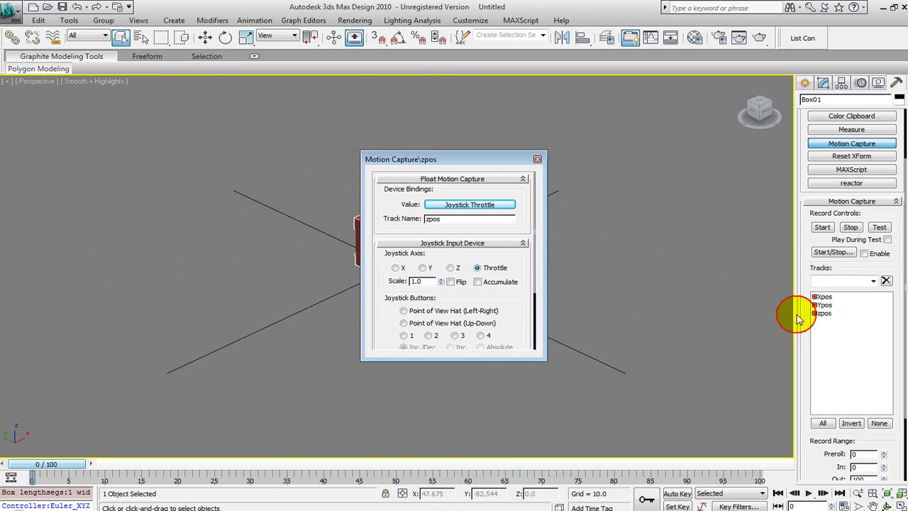
left_click(478, 281)
left_click(537, 160)
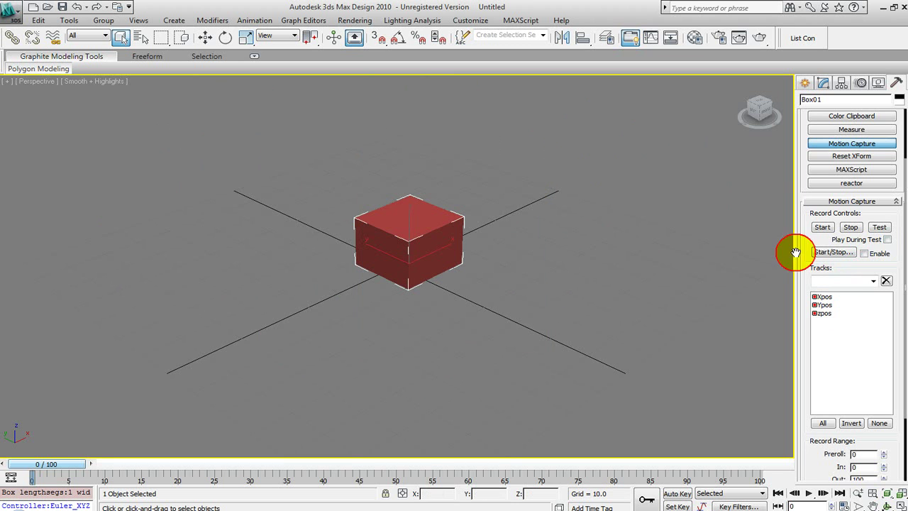
- Record the box's joystick motion on all three tracks and run a test while playing back the captured animation
left_click_drag(450, 269, 448, 348)
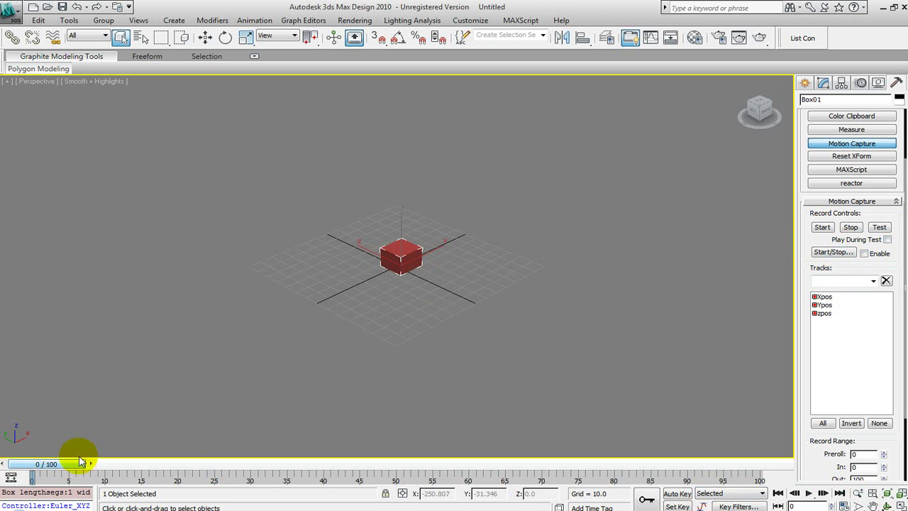
left_click(820, 227)
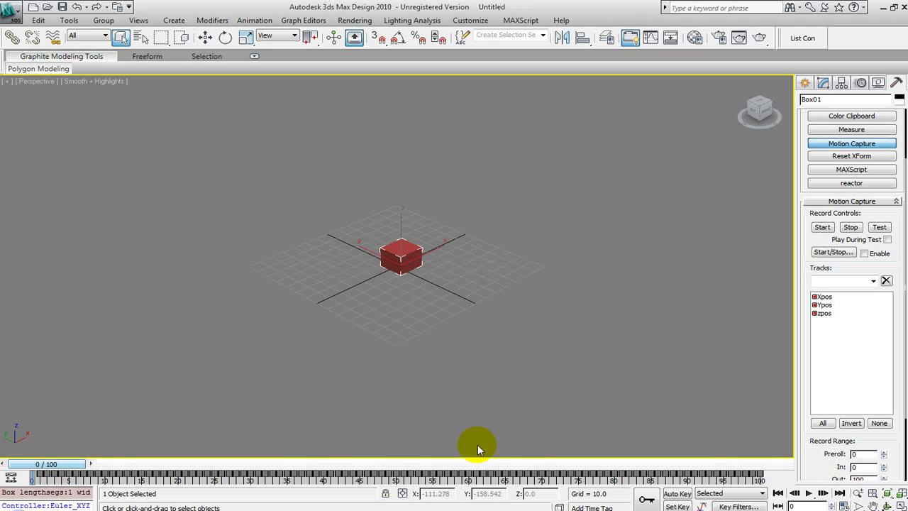
left_click(808, 495)
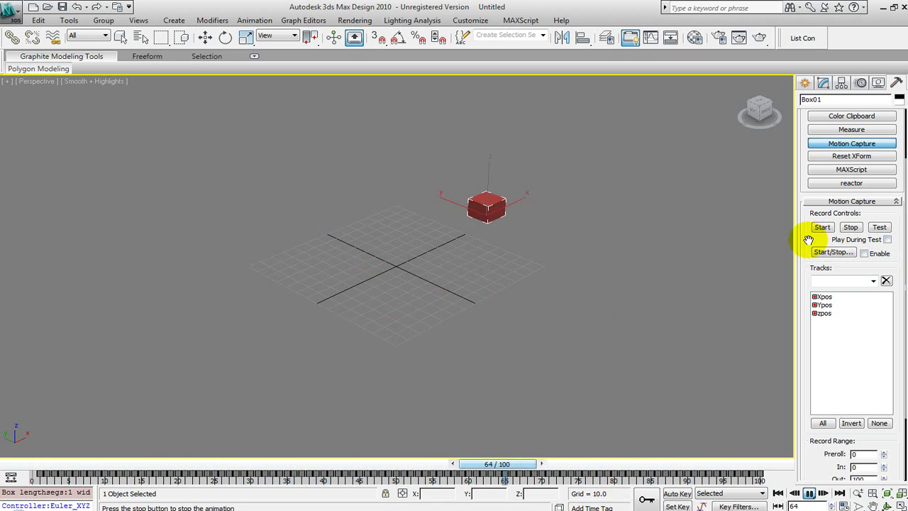
left_click(878, 228)
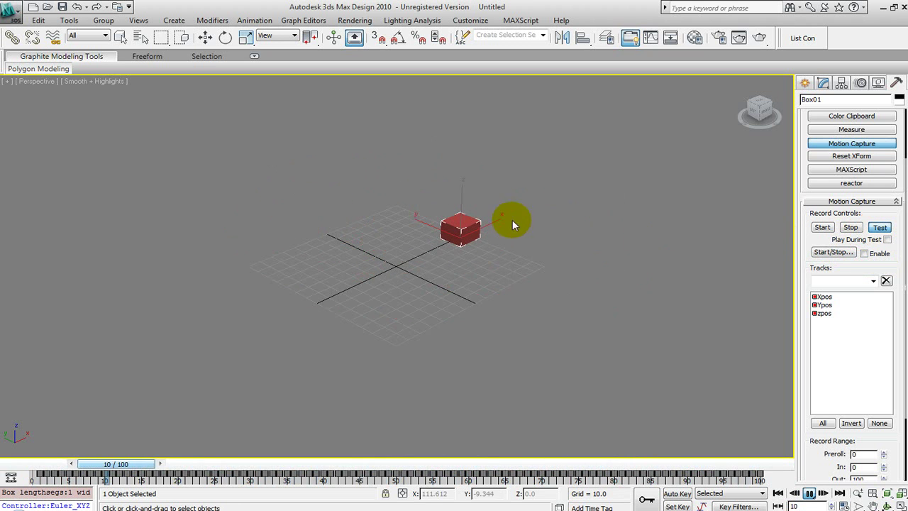
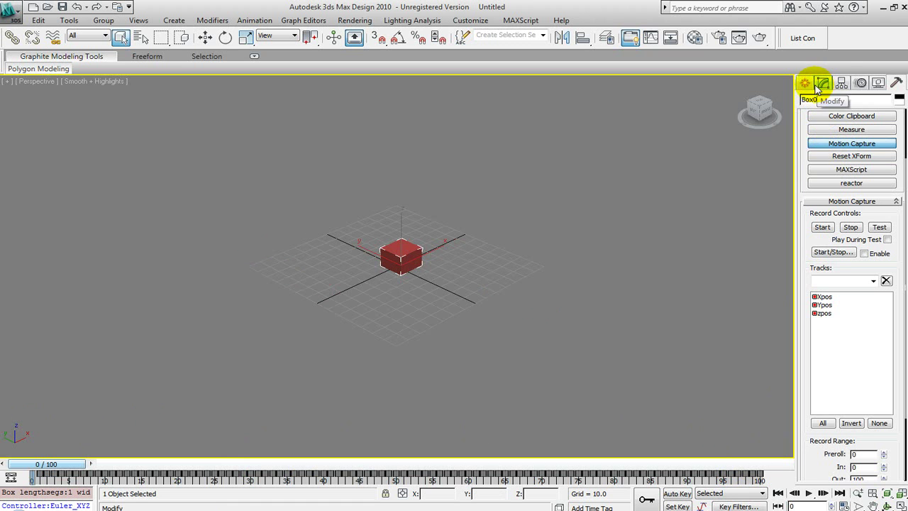
- Display the box's motion parameters with its transform controllers
left_click(860, 83)
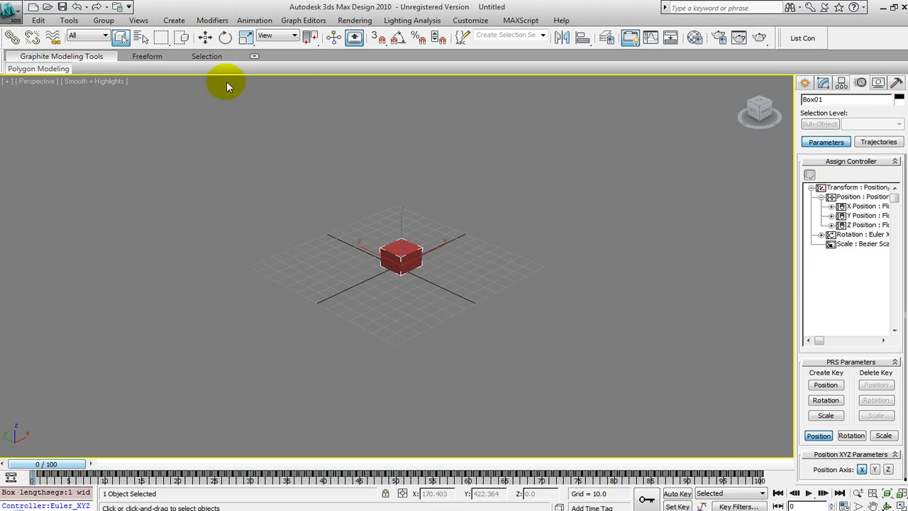
- Rotate the box about 22 degrees around its Y axis as a trial, and undo the rotation
left_click(225, 37)
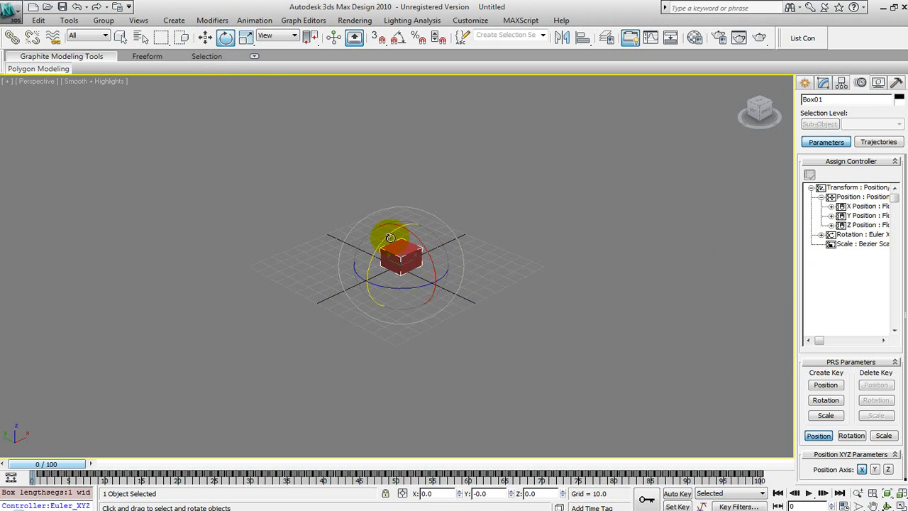
mouse_move(383, 244)
left_mouse_down()
mouse_move(344, 280)
mouse_move(379, 245)
left_mouse_up()
left_click(38, 19)
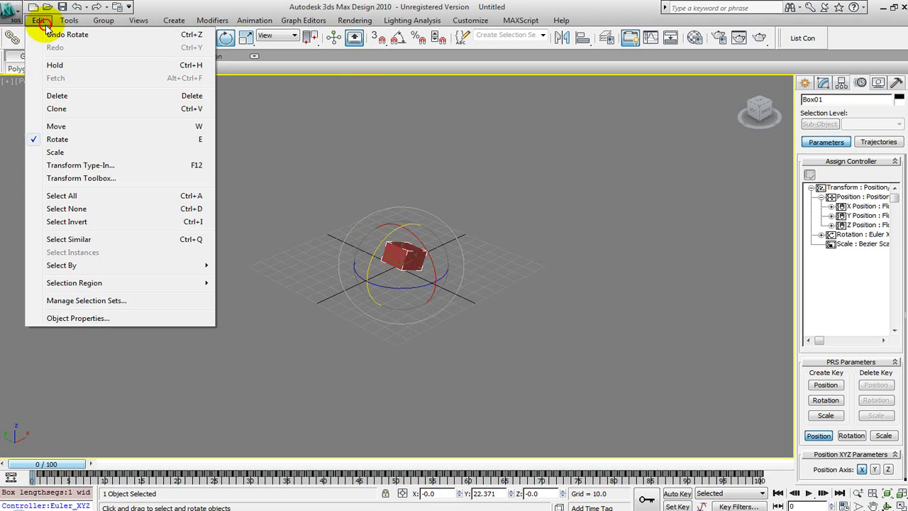
left_click(49, 33)
- Assign a Float Motion Capture controller to the box's Y Rotation track
left_click(822, 235)
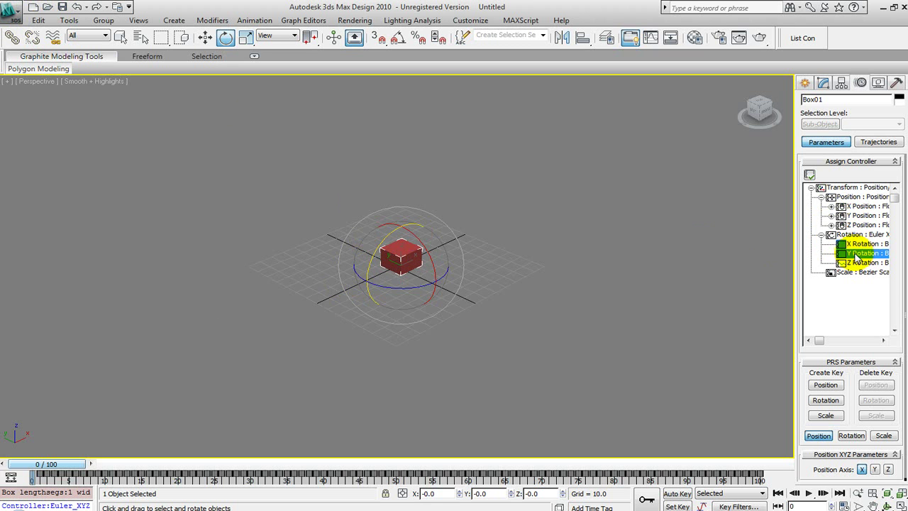
left_click(809, 174)
left_click(408, 214)
left_click(458, 361)
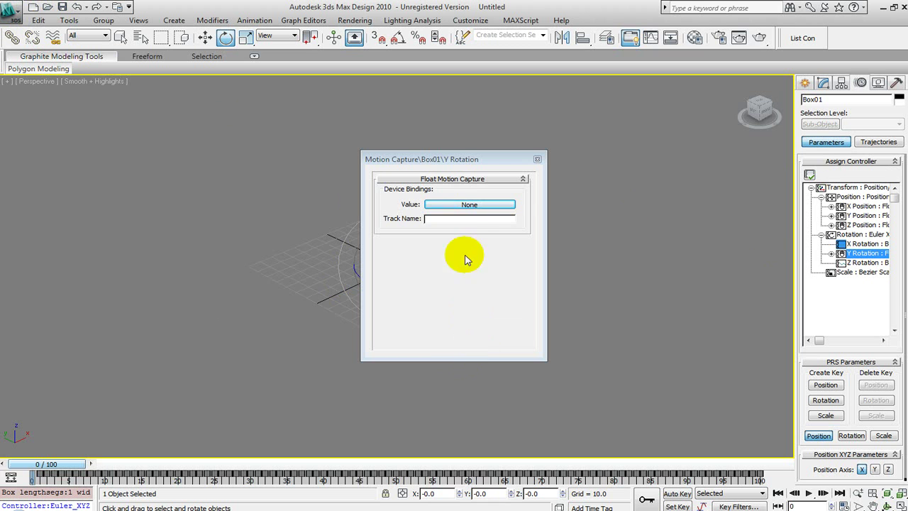
- Bind the Y Rotation value to the Joystick Input Device on the X axis and close the controller settings
left_click(468, 205)
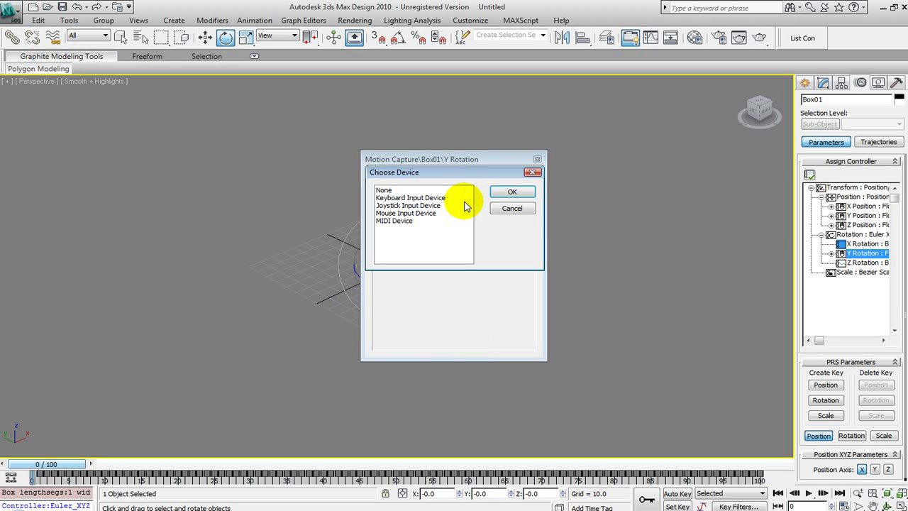
double_click(415, 206)
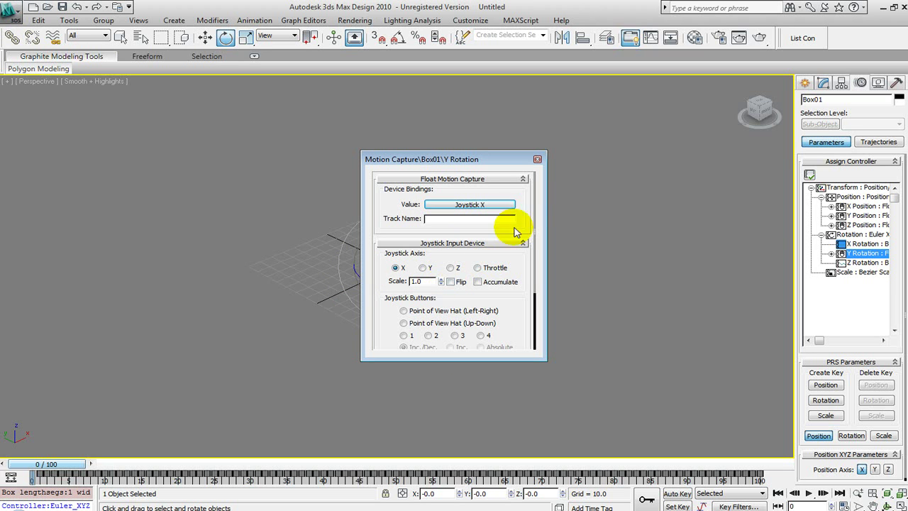
left_click(537, 159)
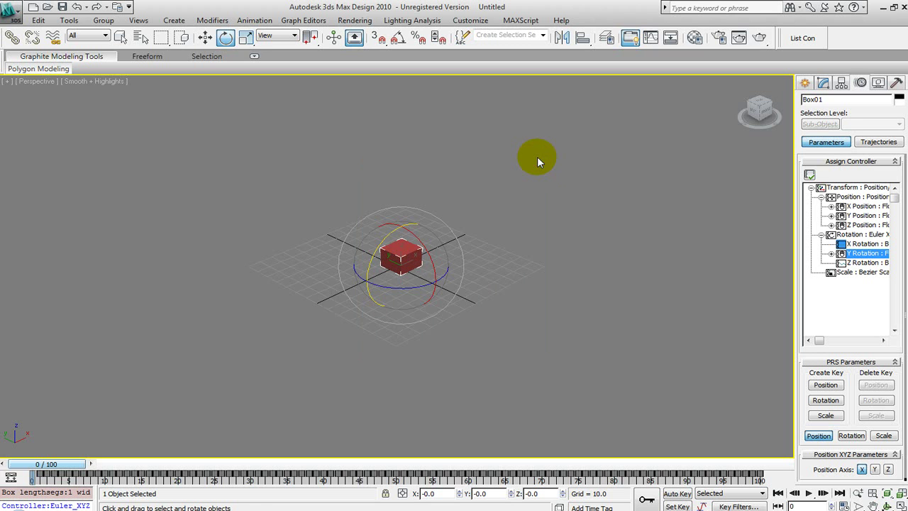
- Name the box's Y Rotation capture track Xrot in the Motion Capture utility and move its settings window clear of the box
left_click(897, 84)
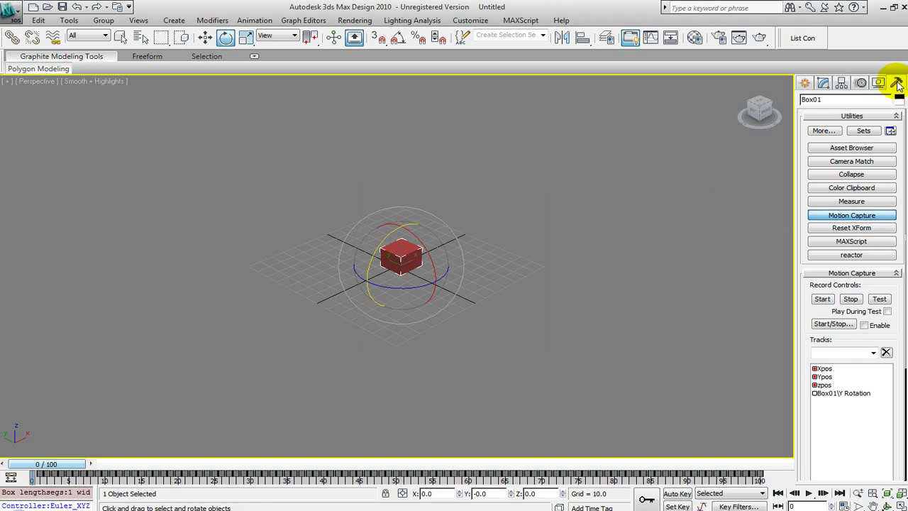
double_click(834, 394)
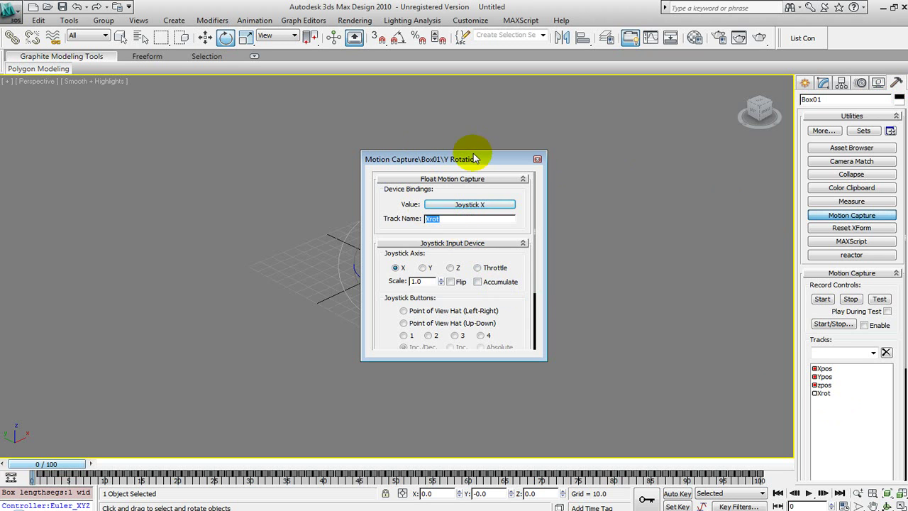
left_click_drag(470, 158, 652, 138)
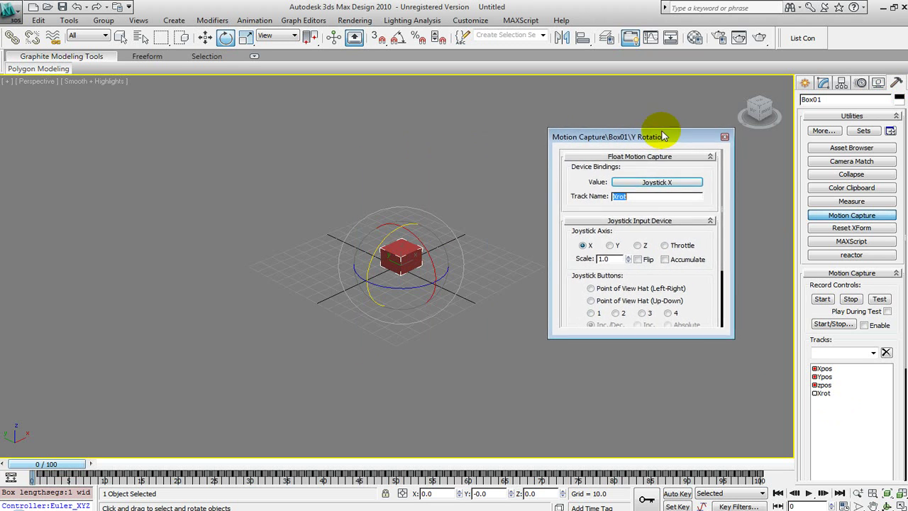
- Enable the Xrot track for capture and test the box's joystick rotation
left_click(814, 393)
left_click(879, 299)
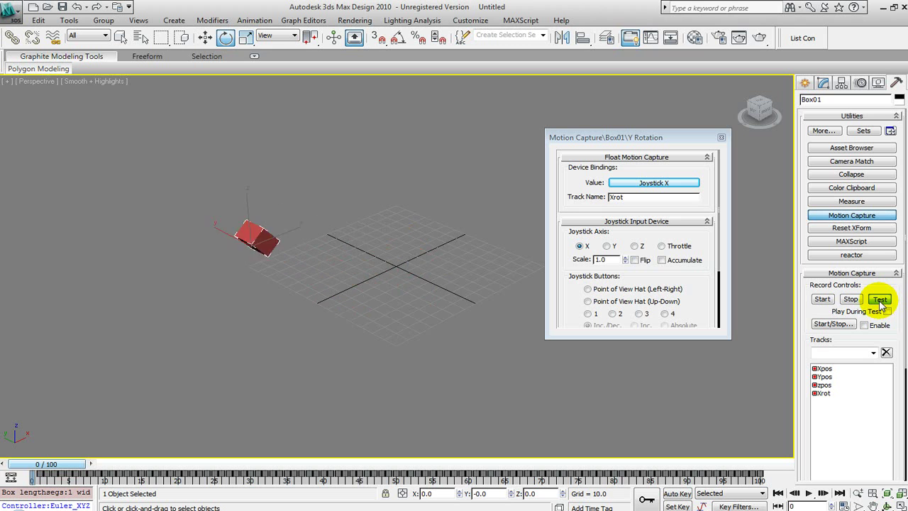
left_click(879, 300)
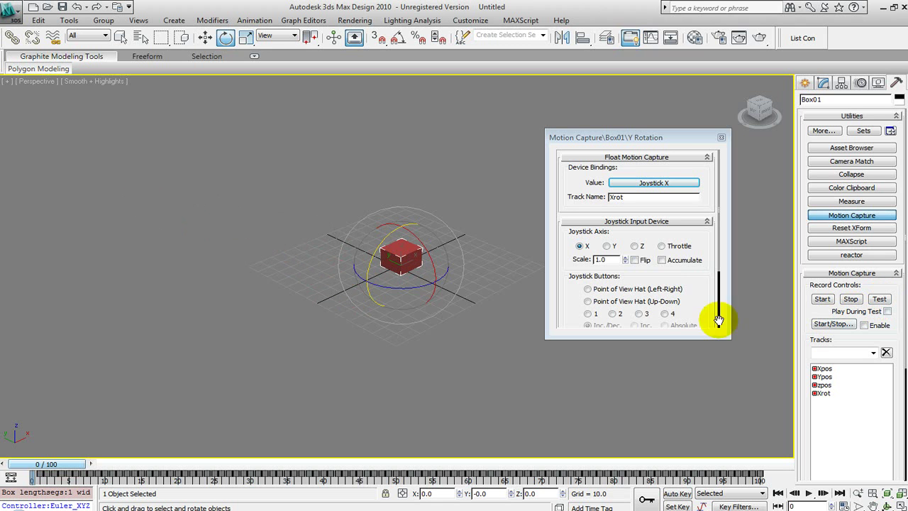
- Set the Xrot joystick scale to 0.1 and test the box's rotation
left_click(625, 258)
left_click_drag(621, 273, 616, 313)
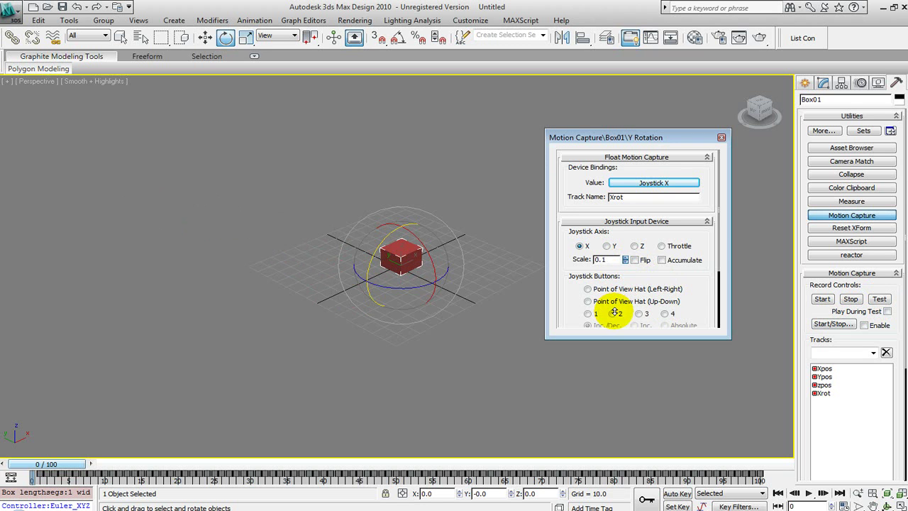
left_click(878, 299)
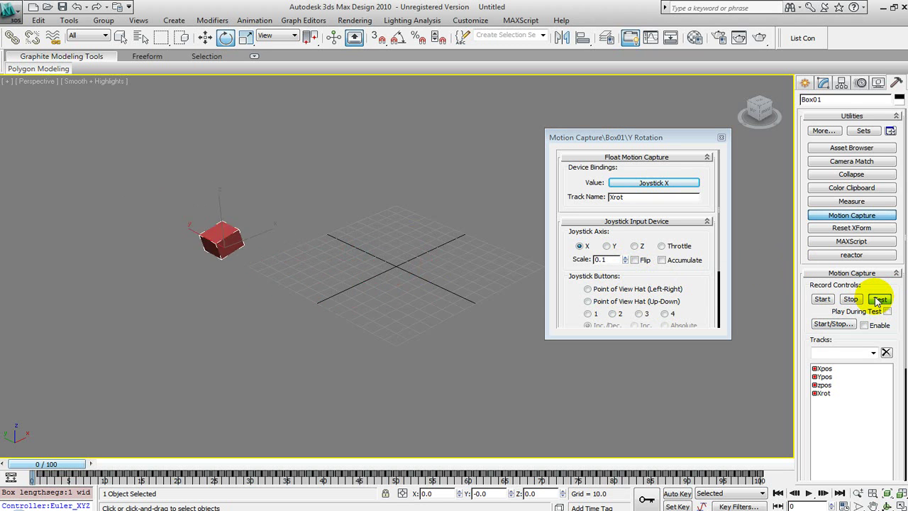
left_click(878, 300)
- Reduce the Xrot joystick scale to 0.03 and test the rotation again
left_click(626, 263)
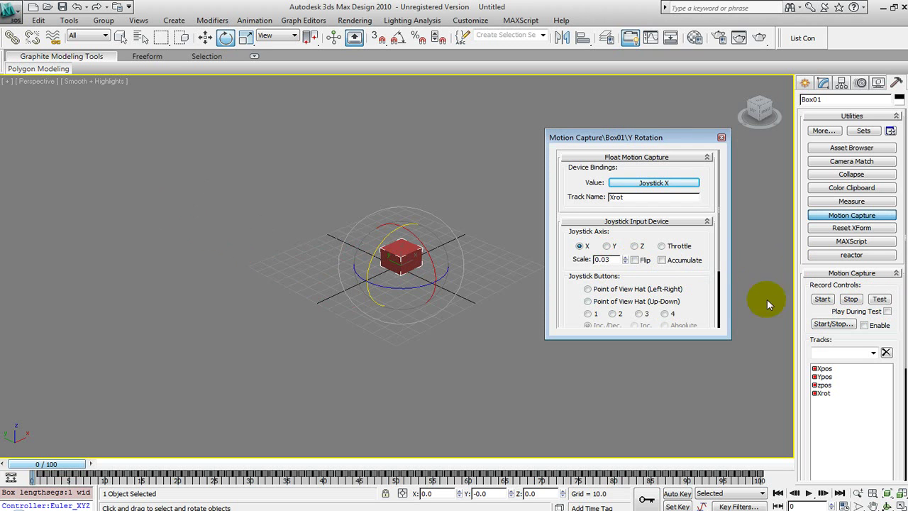
left_click(880, 299)
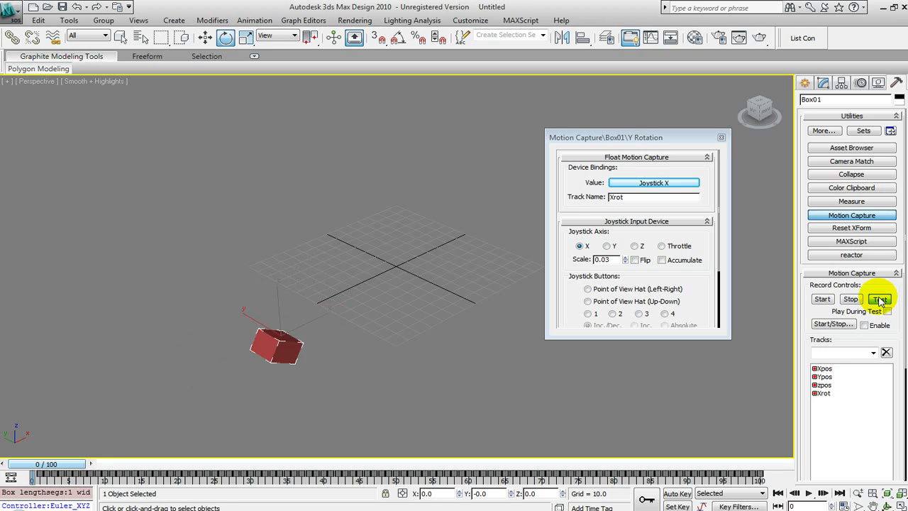
left_click(879, 299)
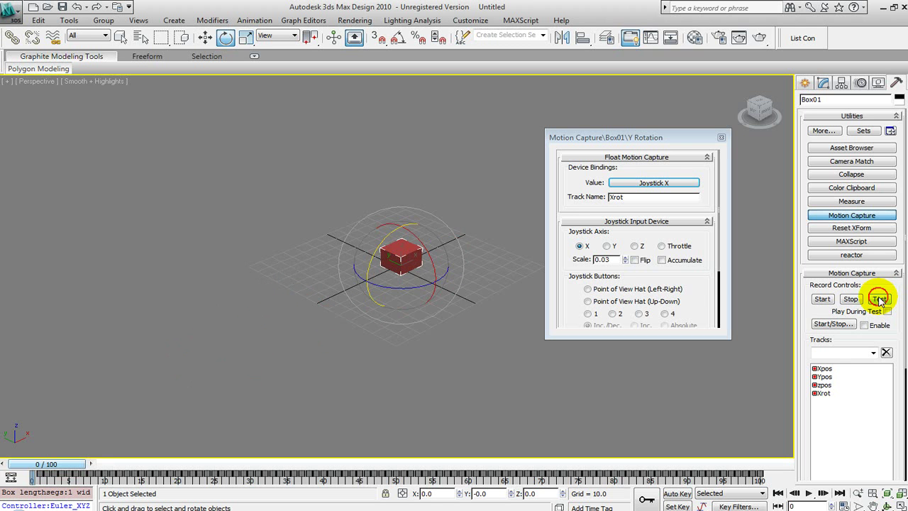
- Lower the Xrot joystick scale to 0.01 and run another motion test
left_click(625, 263)
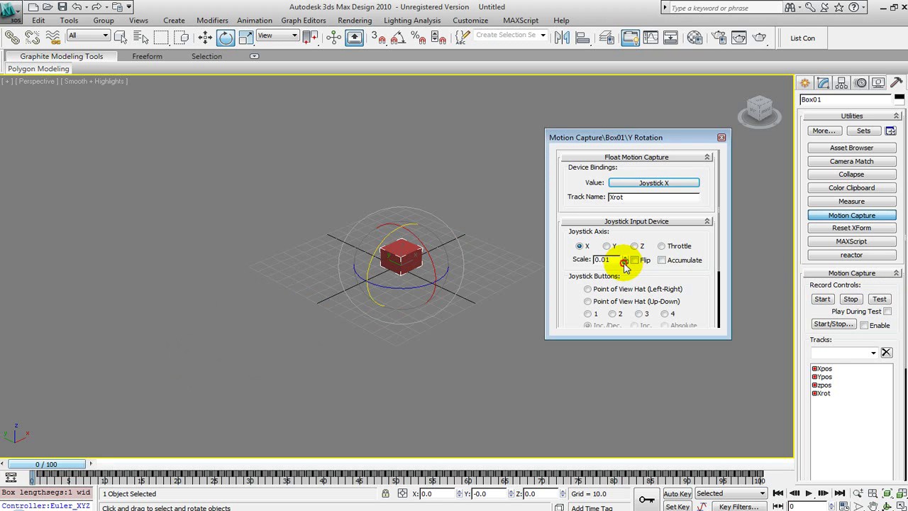
left_click(878, 301)
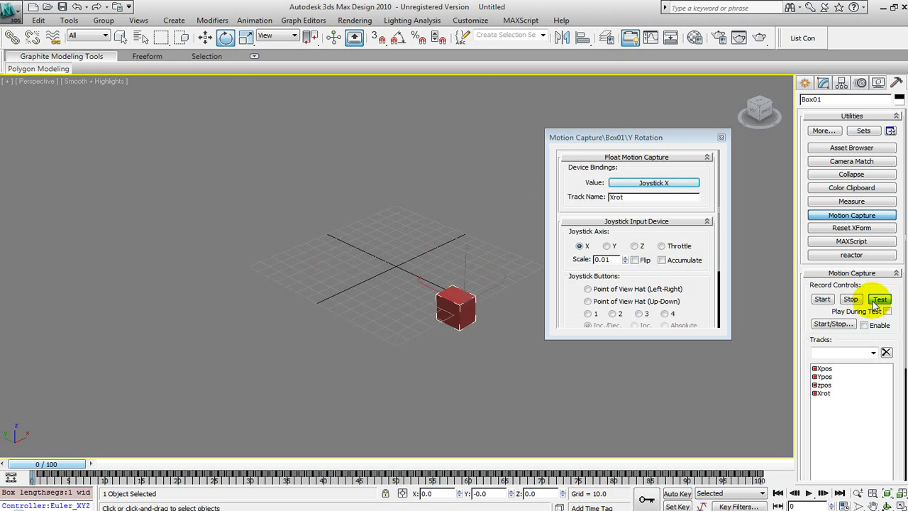
left_click(878, 300)
- Set the Xrot joystick scale to 0.001 and test how the box tilts
left_click(607, 261)
type("0.01")
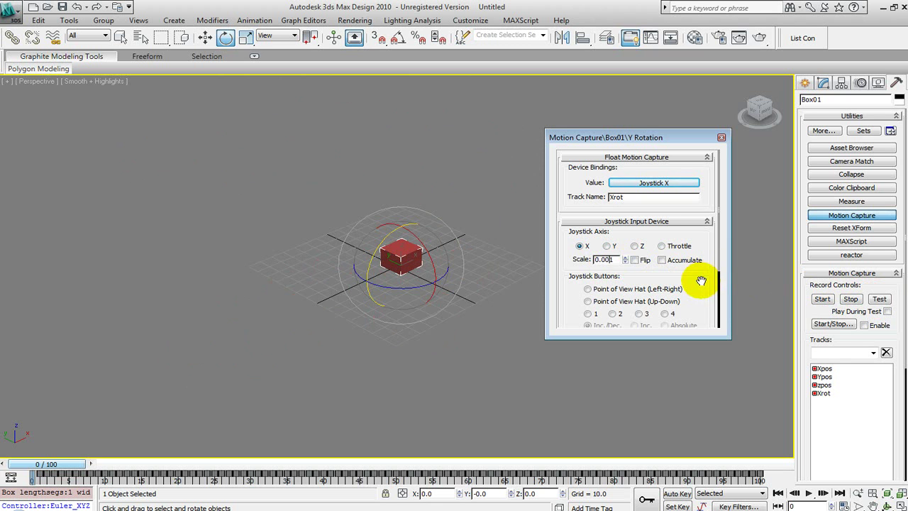
left_click(879, 299)
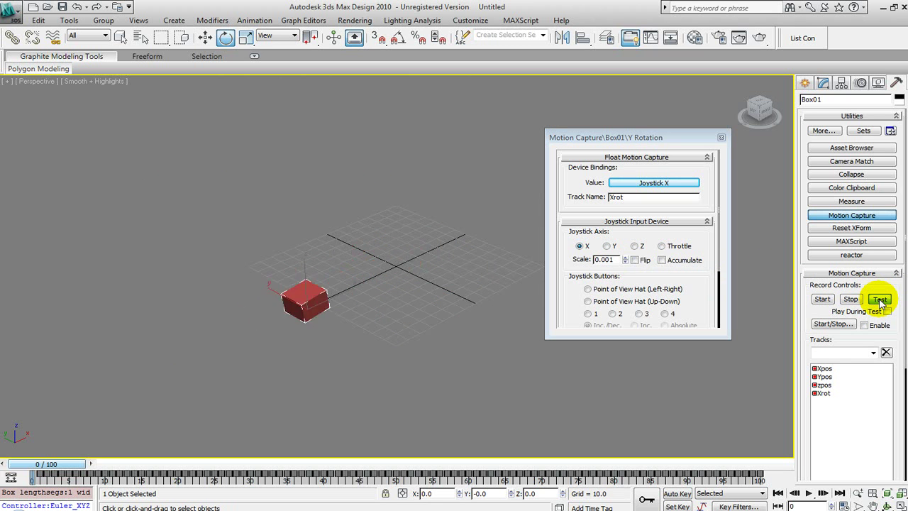
left_click(878, 299)
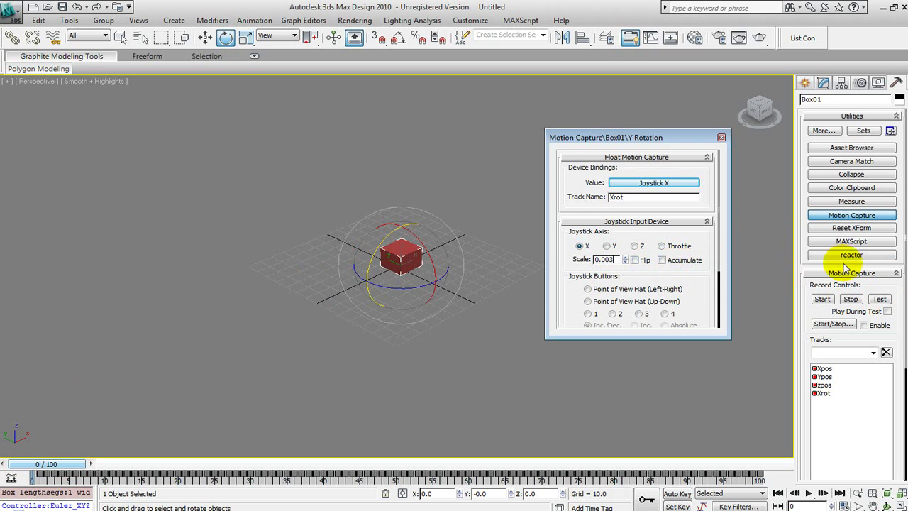
- Set the Xrot joystick scale to 0.003 and test the box's combined movement and rotation
left_click(879, 299)
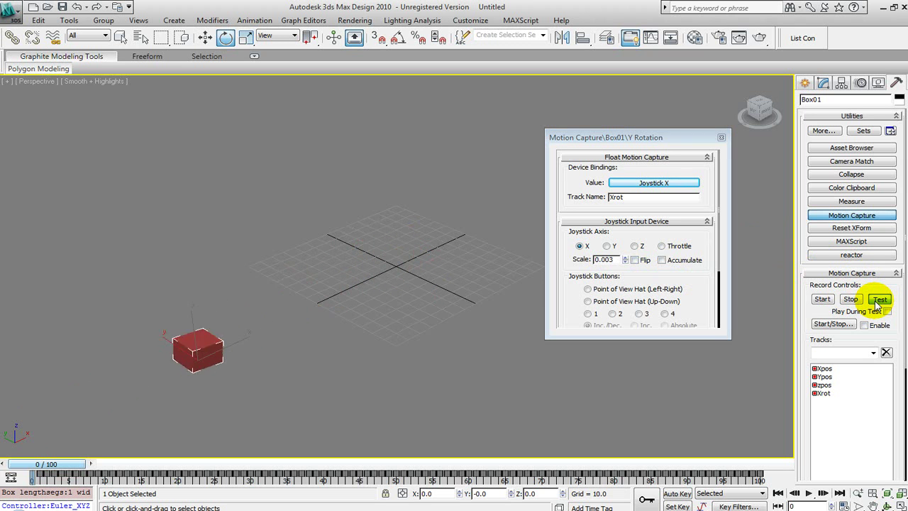